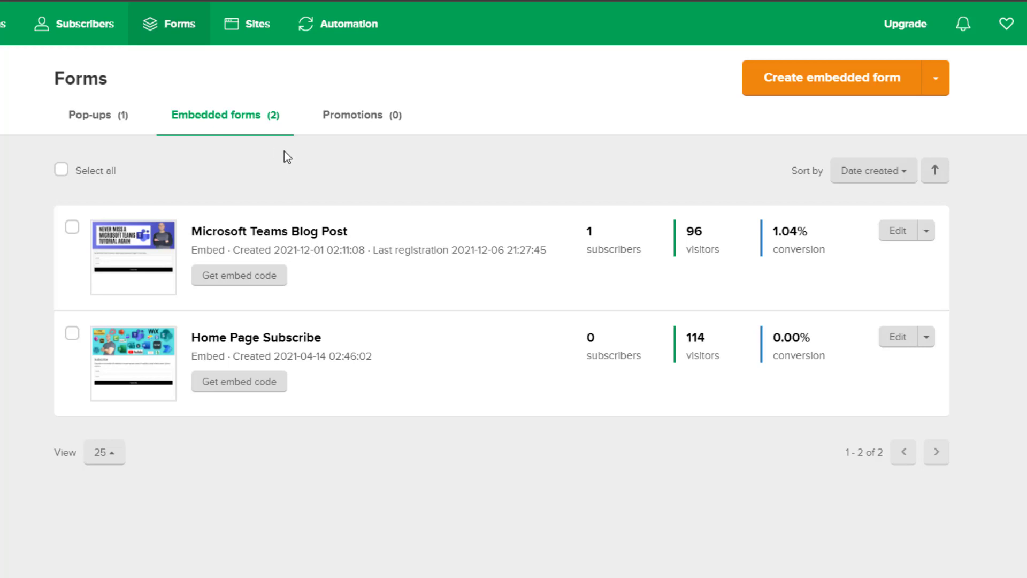
# - Create an embedded form named "Microsoft Excel Opt-In Form" and assign it to the listed subscriber group
pyautogui.click(814, 86)
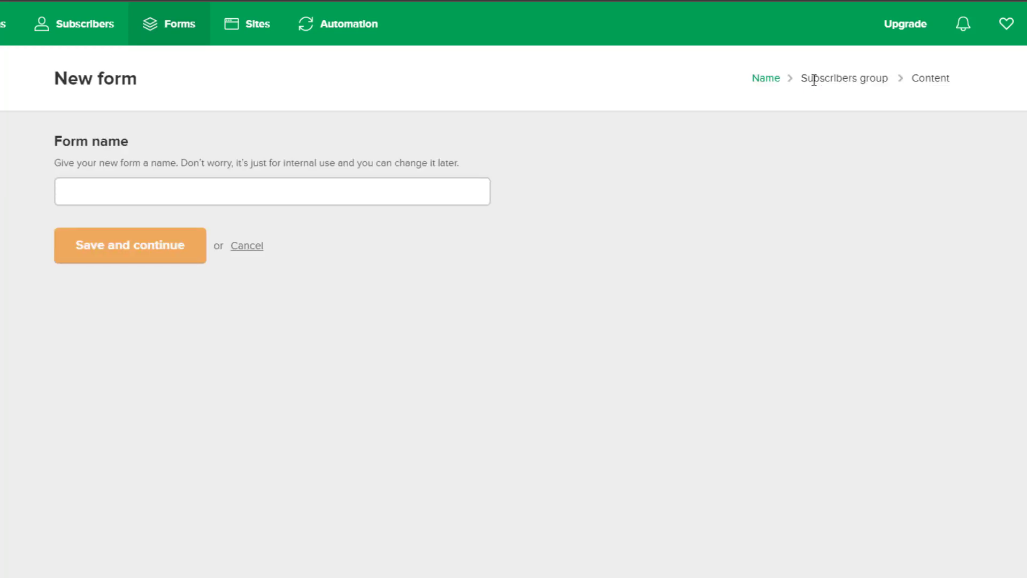
pyautogui.click(412, 182)
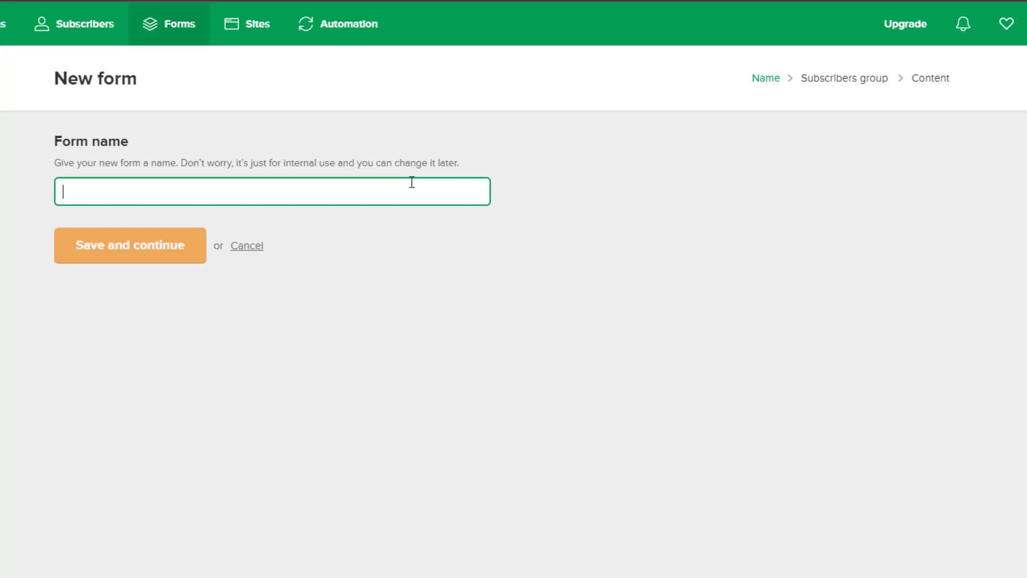
pyautogui.write('Mic')
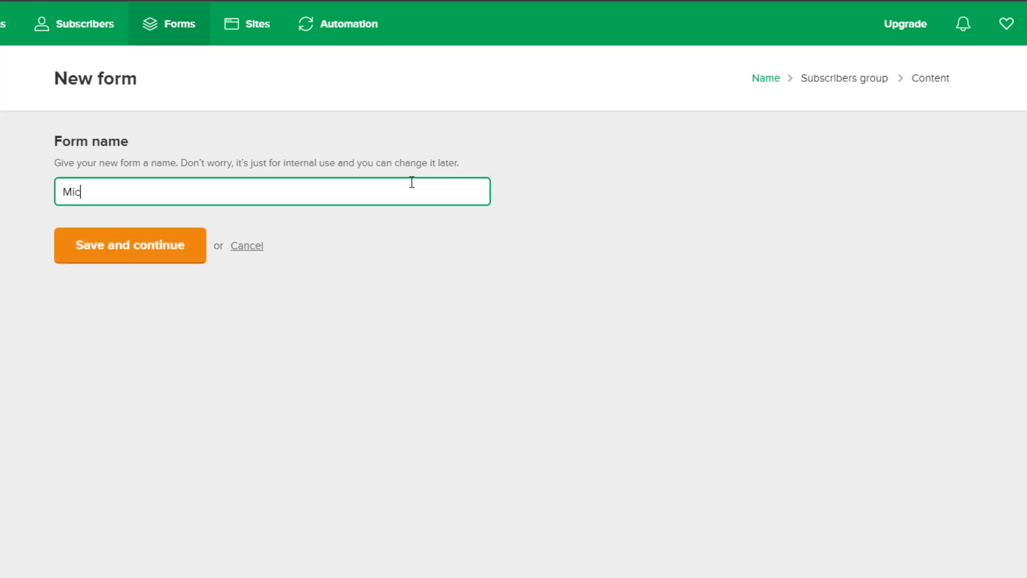
pyautogui.write('rosoft Excel Opt-In Form')
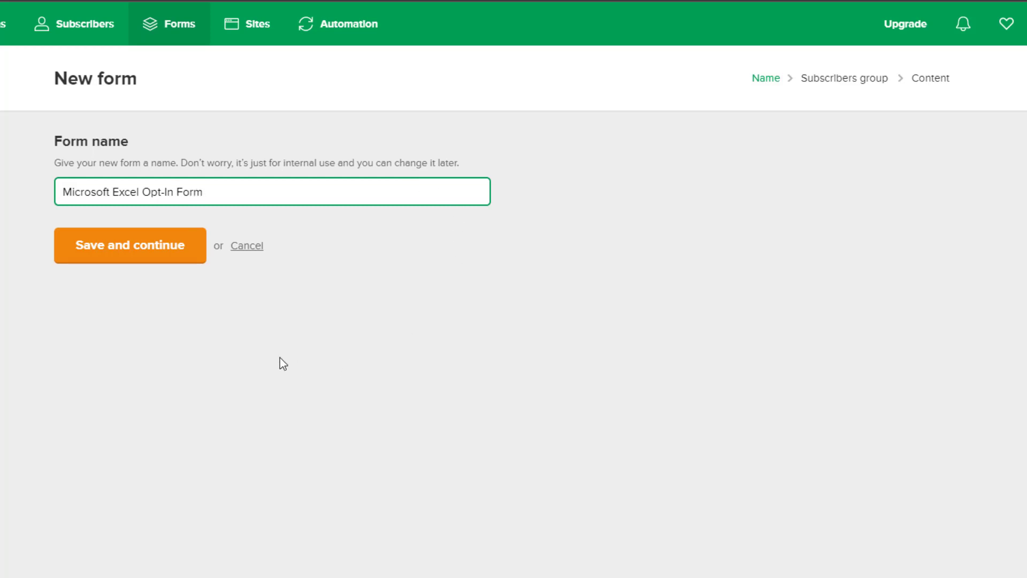
pyautogui.click(123, 259)
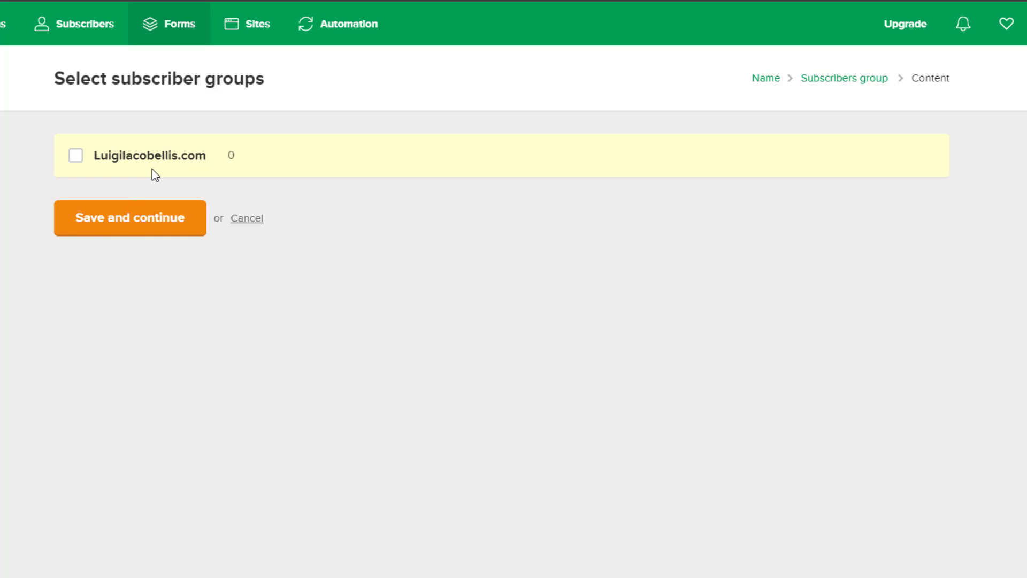
pyautogui.click(76, 156)
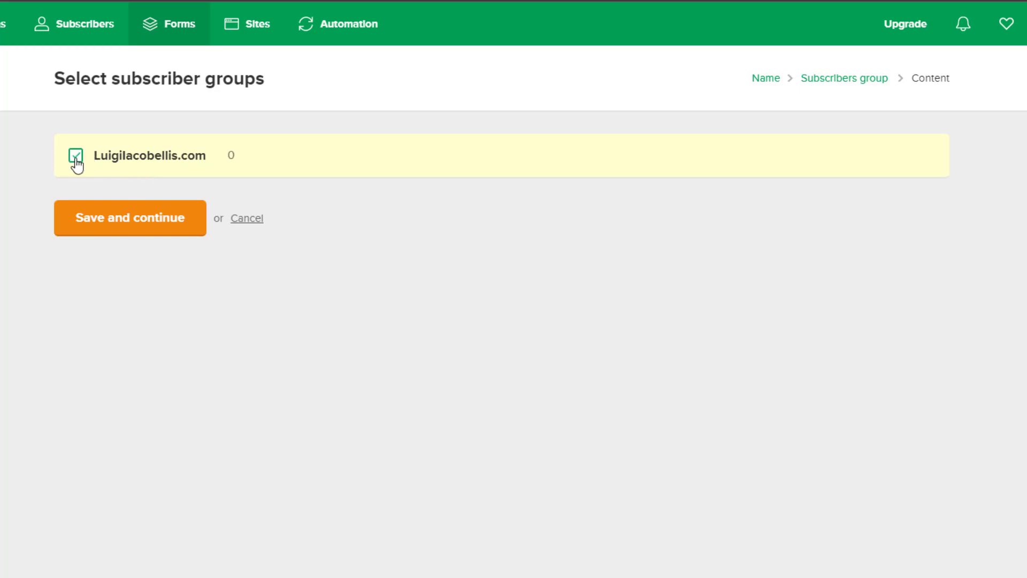
pyautogui.click(121, 227)
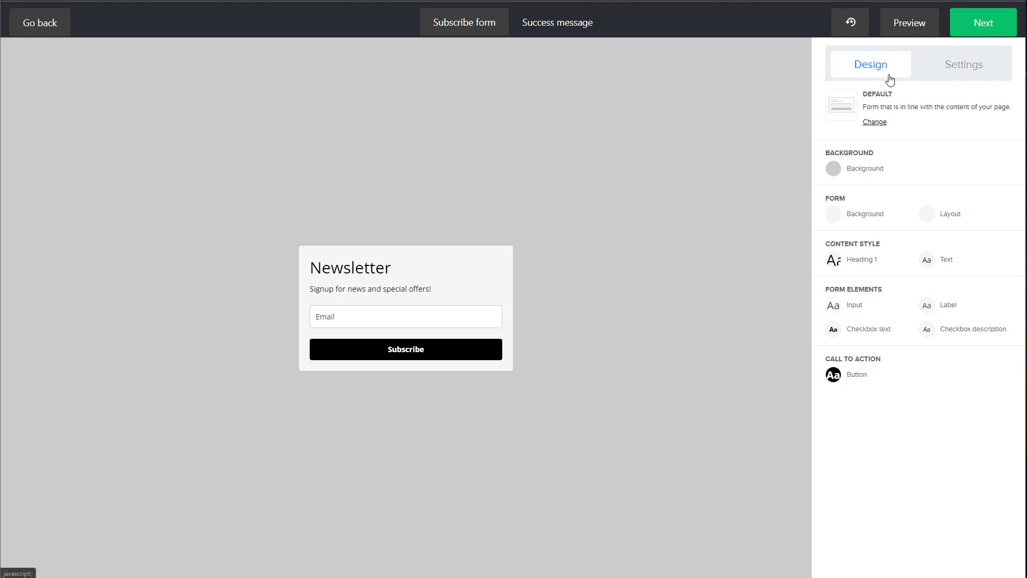
# - Preview the Horizontal form template, and apply the Card template with an image to the form
pyautogui.click(881, 123)
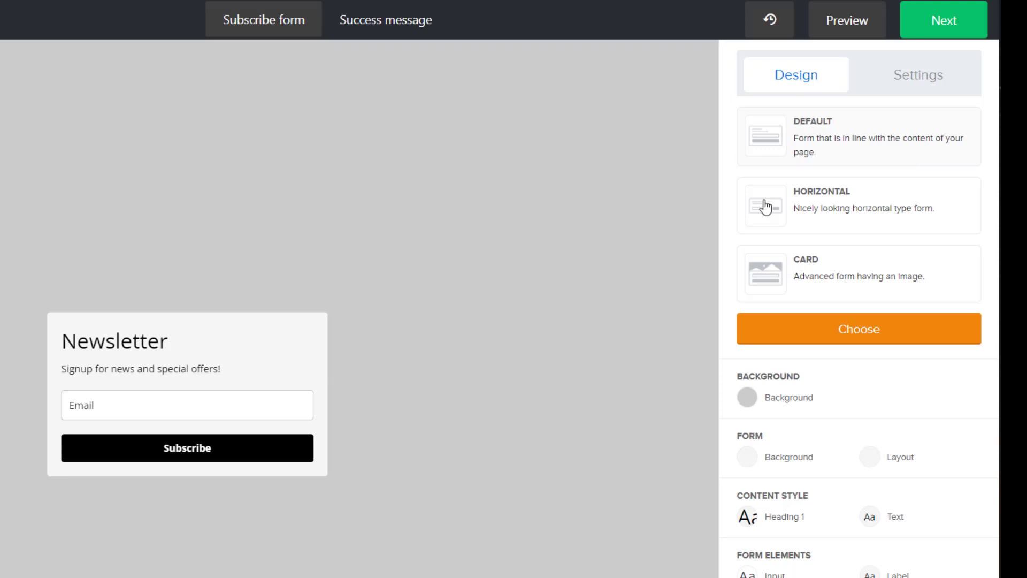
pyautogui.click(884, 194)
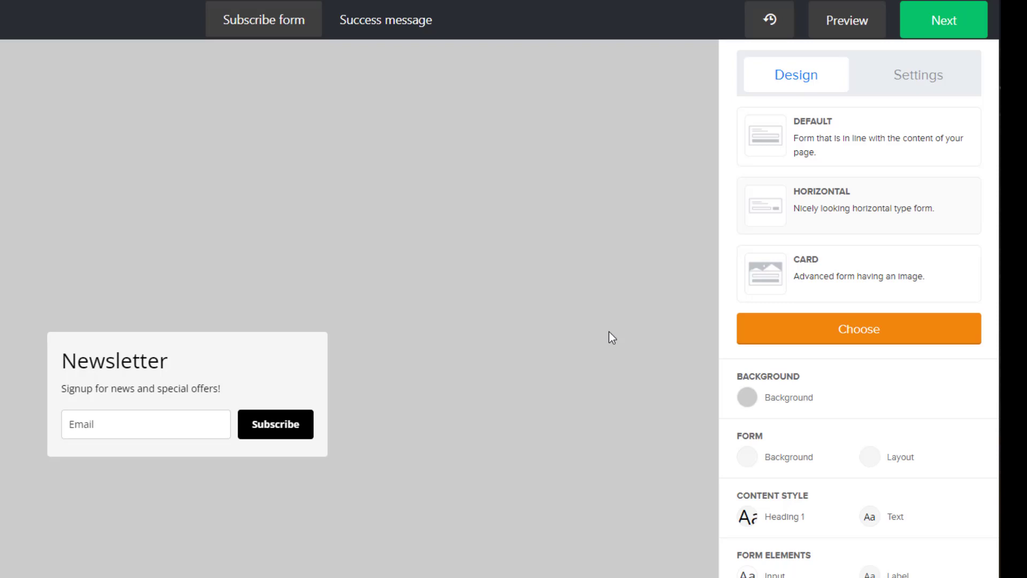
pyautogui.click(951, 276)
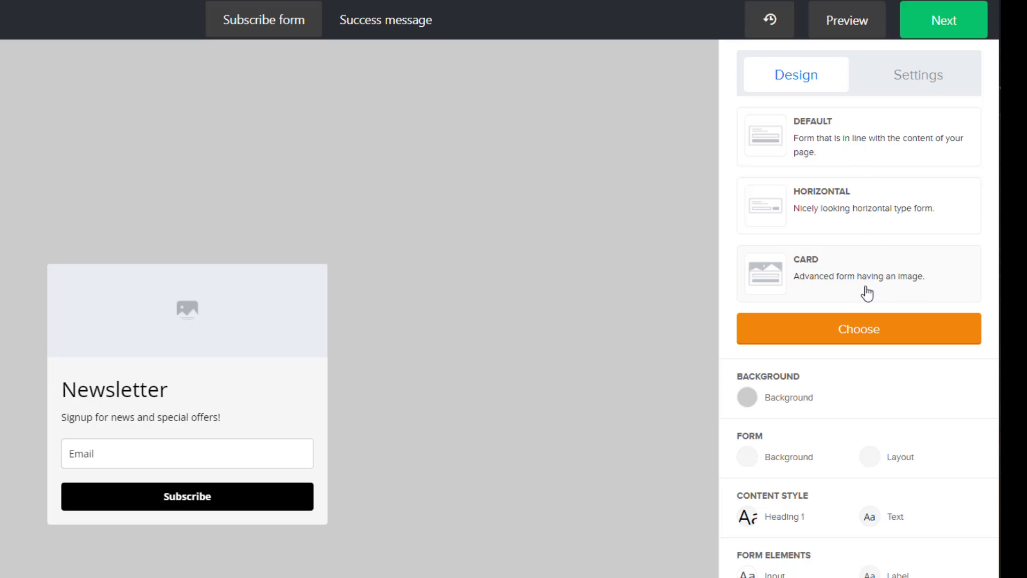
pyautogui.click(896, 335)
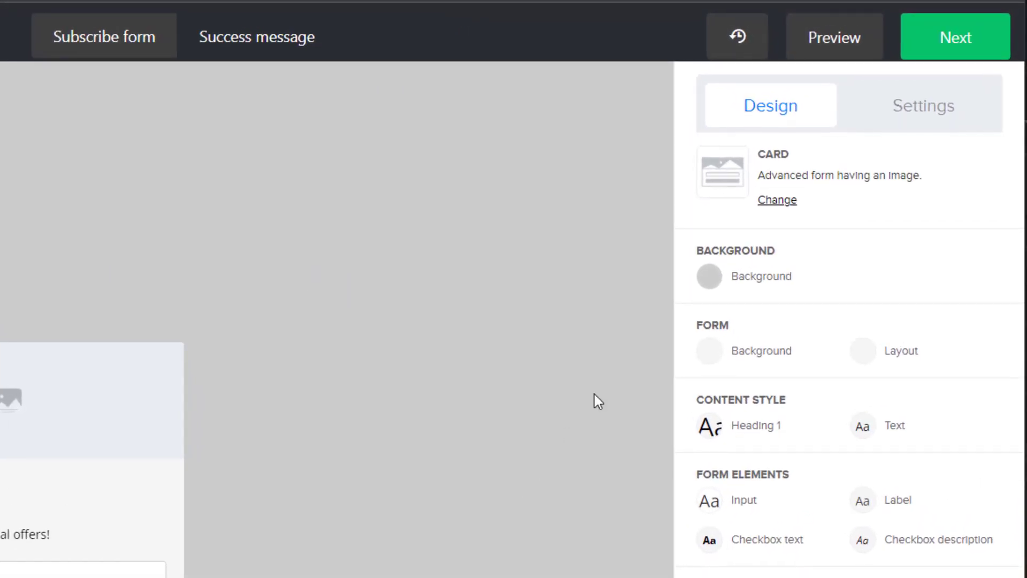
# - Set the page background color to the recent purple #927dcc
pyautogui.click(711, 277)
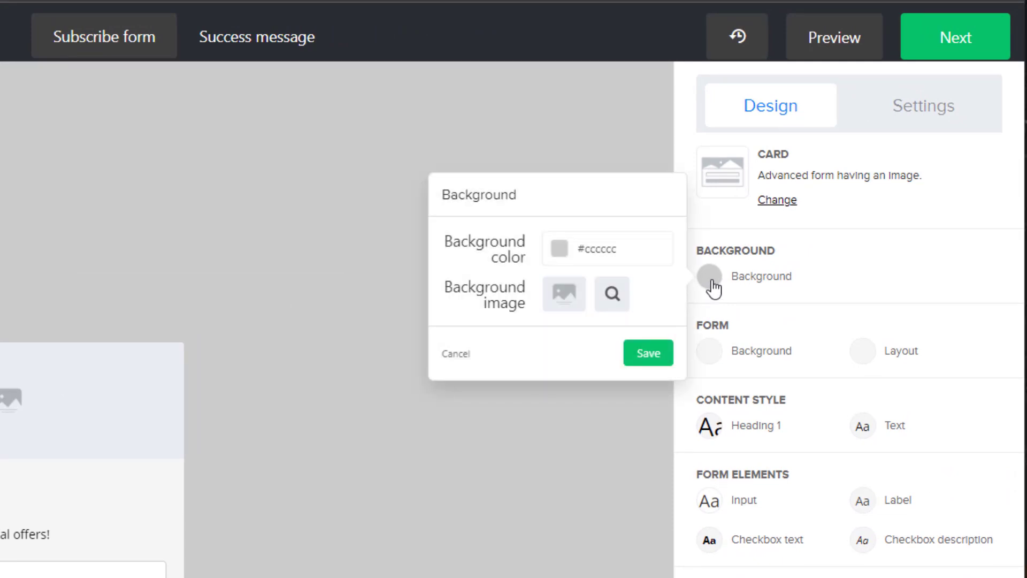
pyautogui.click(624, 249)
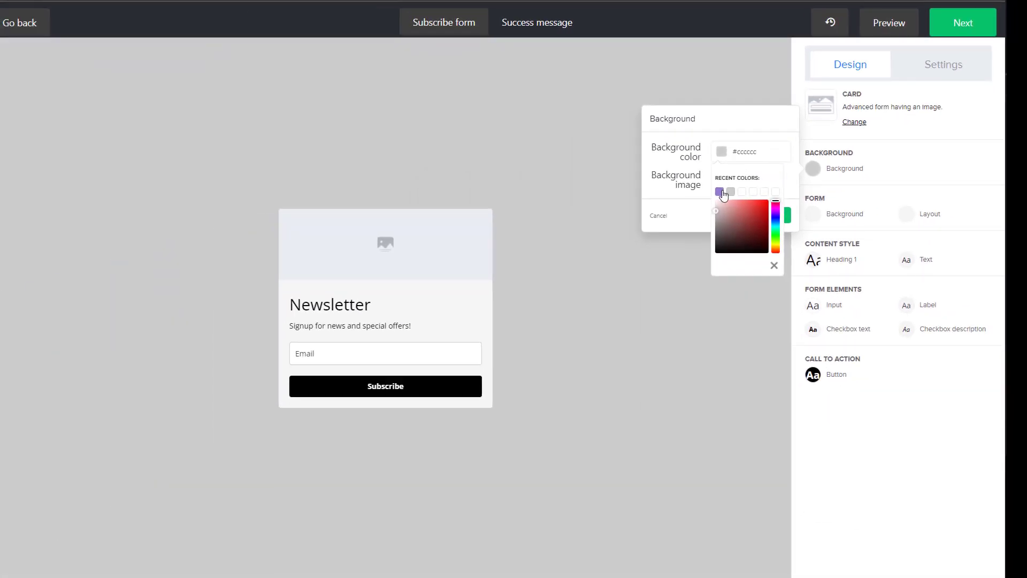
pyautogui.click(721, 192)
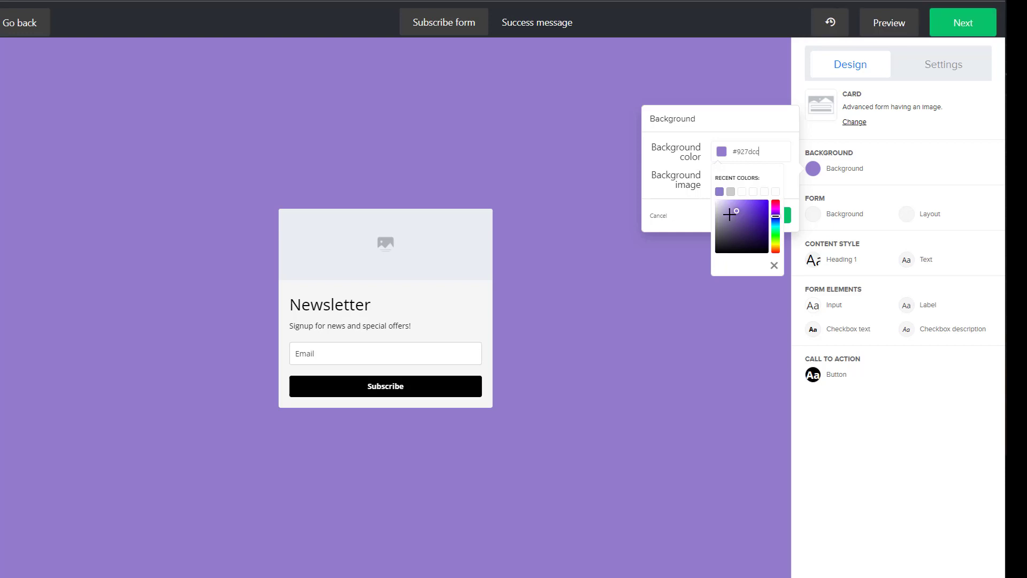
pyautogui.click(774, 266)
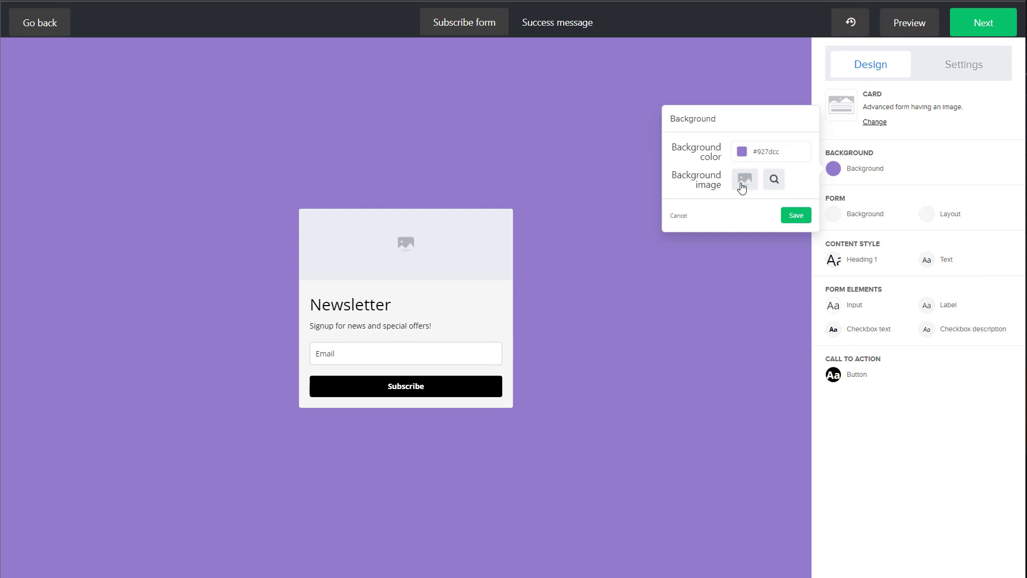
# - Look through the stored images and the import sources available for the page background image without choosing one
pyautogui.click(746, 182)
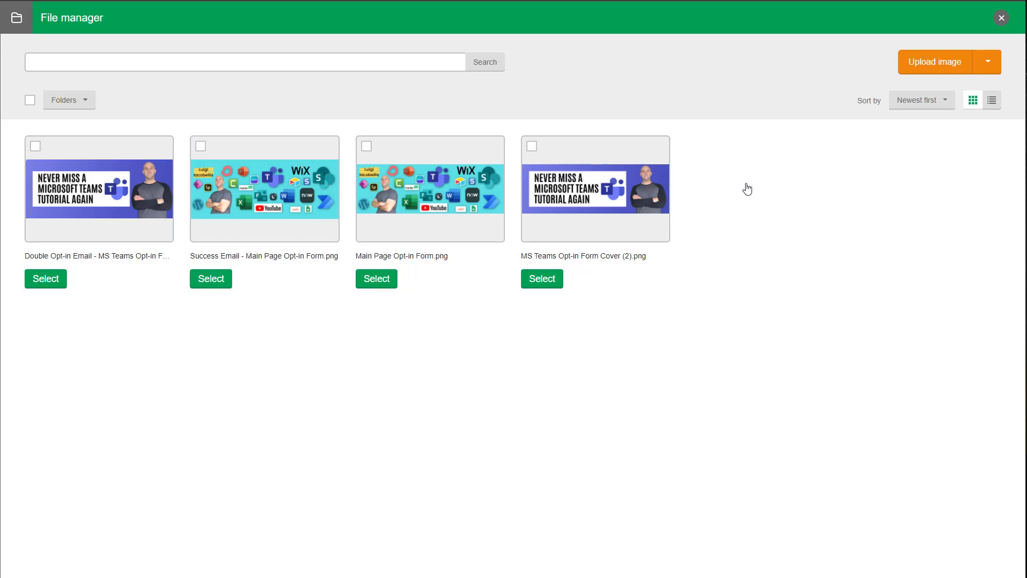
pyautogui.click(989, 64)
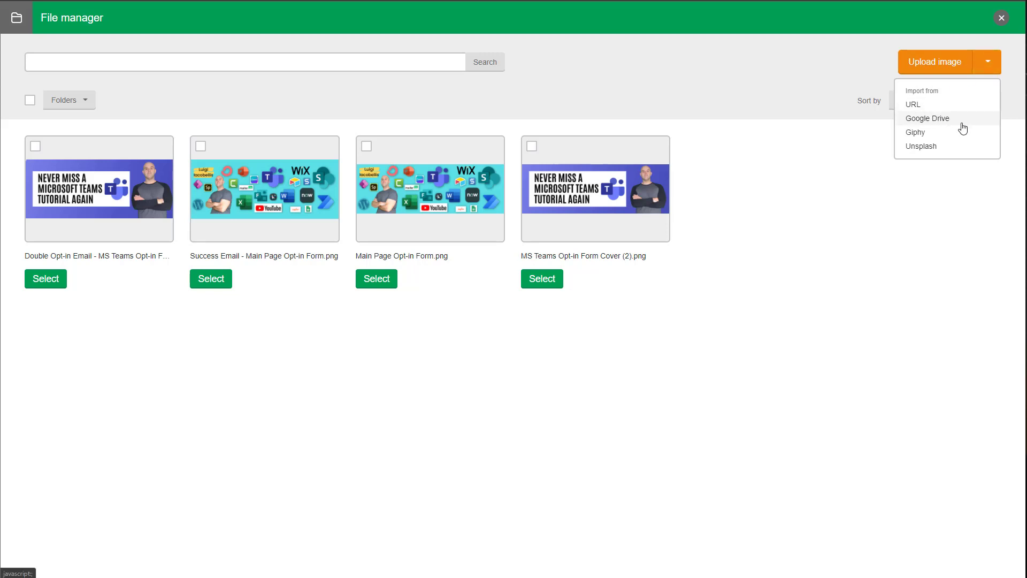
pyautogui.click(817, 109)
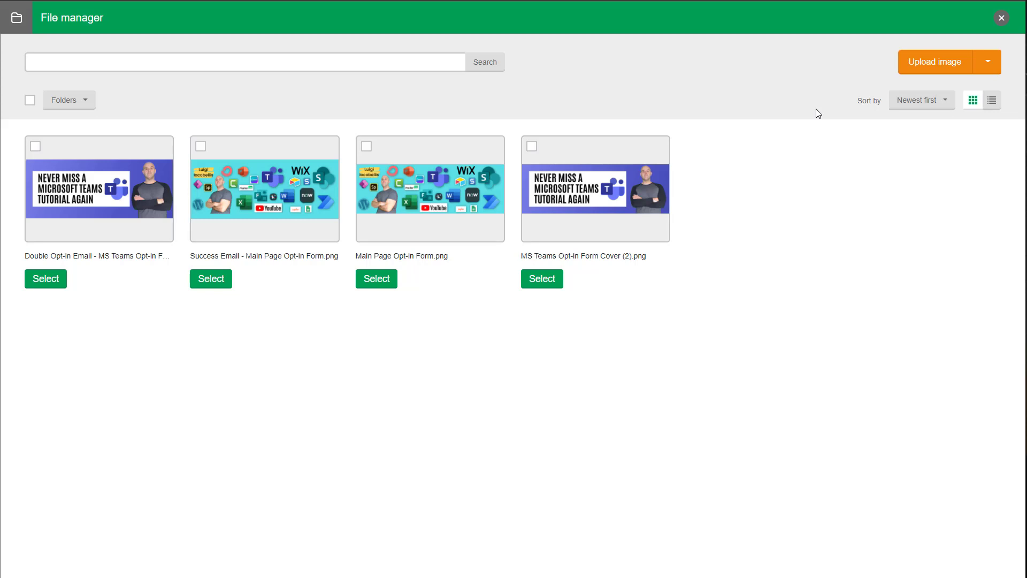
pyautogui.click(1001, 19)
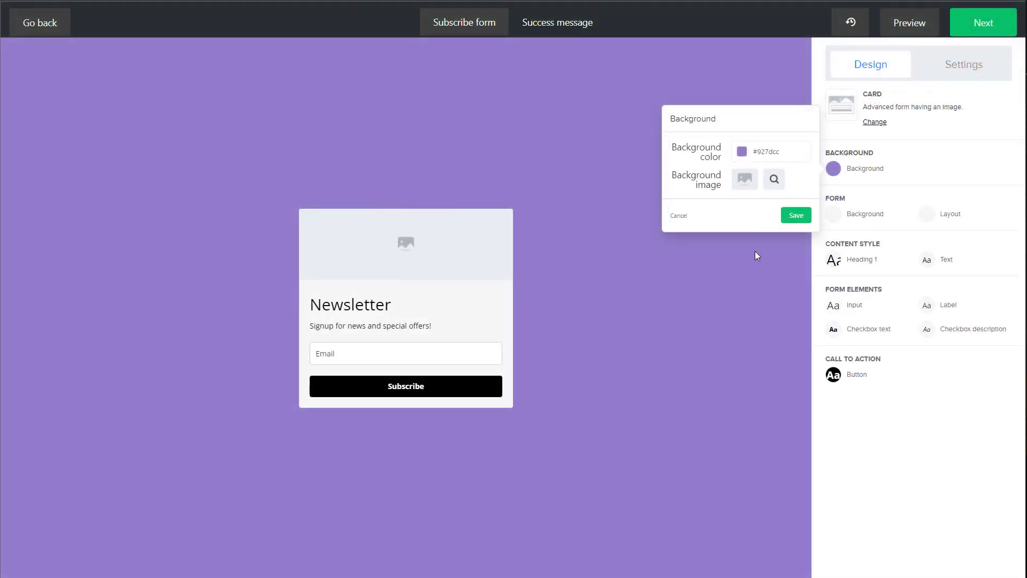
pyautogui.click(757, 258)
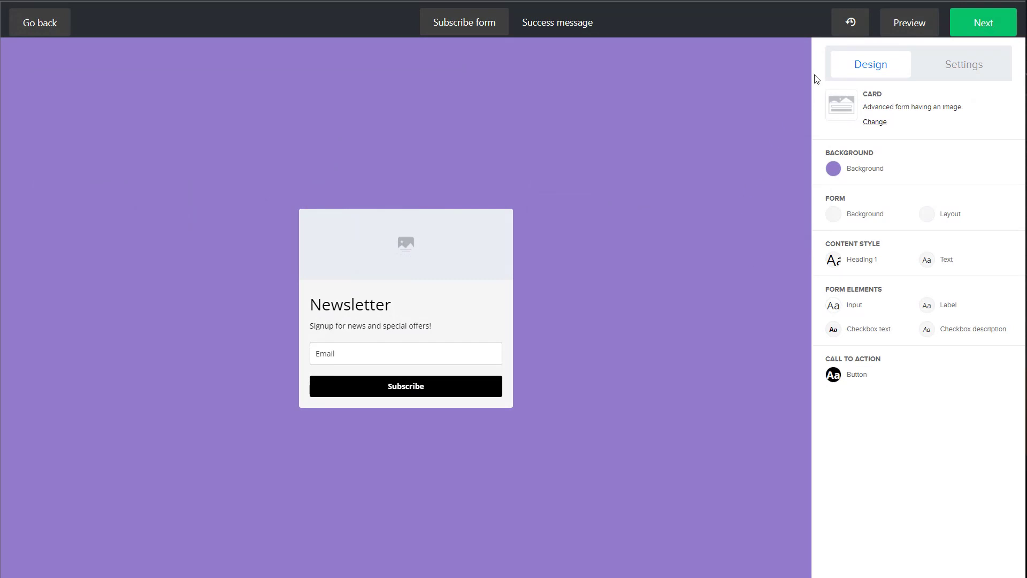
# - Review the history of recent changes made to the form design
pyautogui.click(848, 31)
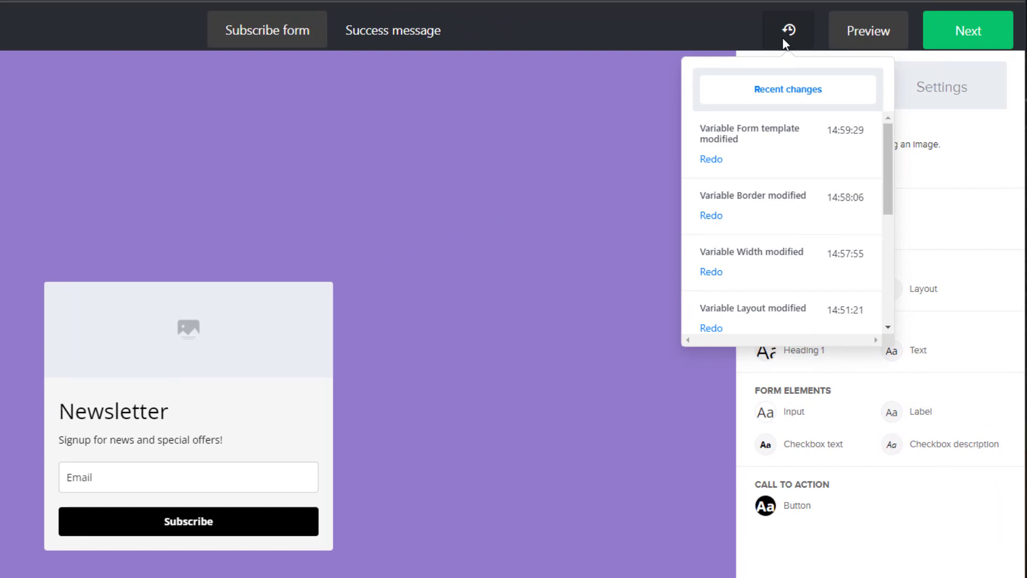
pyautogui.scroll(-2, 733, 154)
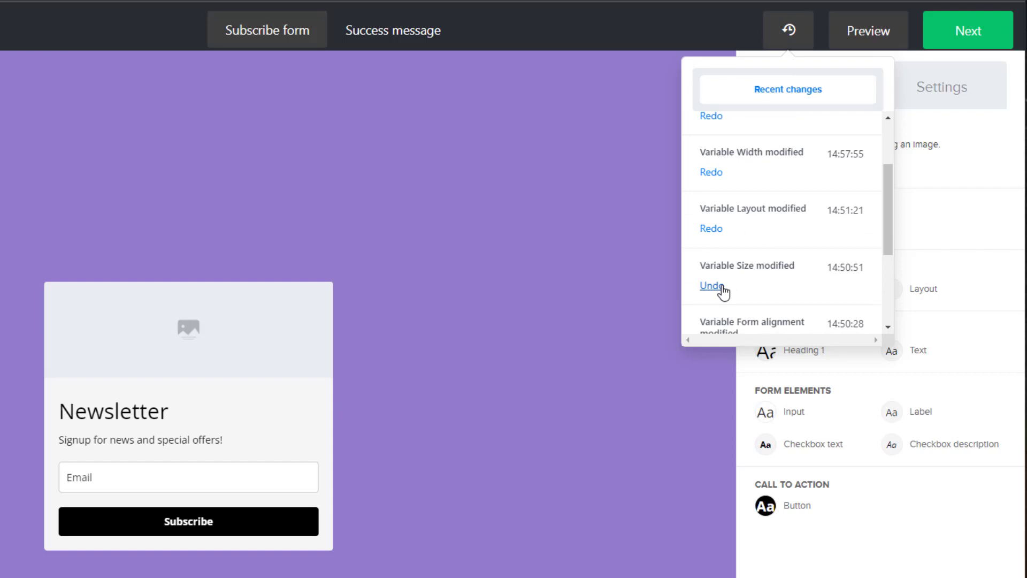
pyautogui.scroll(2, 723, 290)
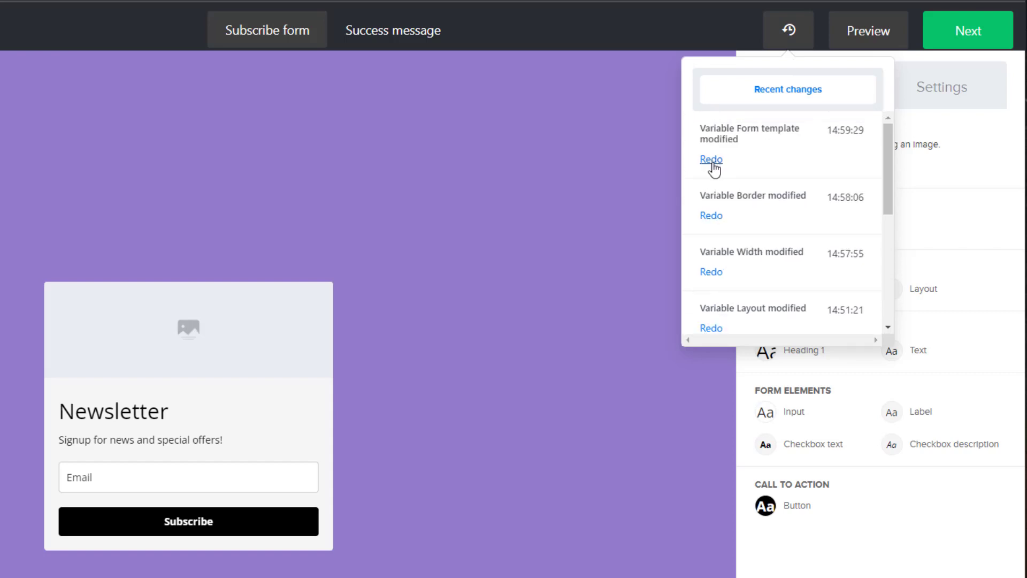
pyautogui.click(566, 202)
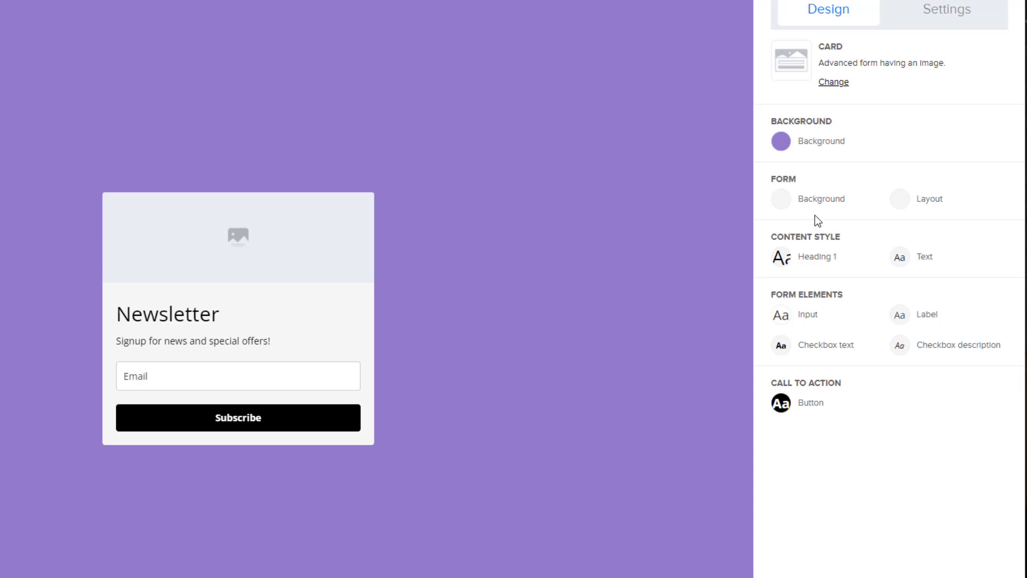
# - Examine the color and image options for the form's own background without changing them
pyautogui.click(782, 200)
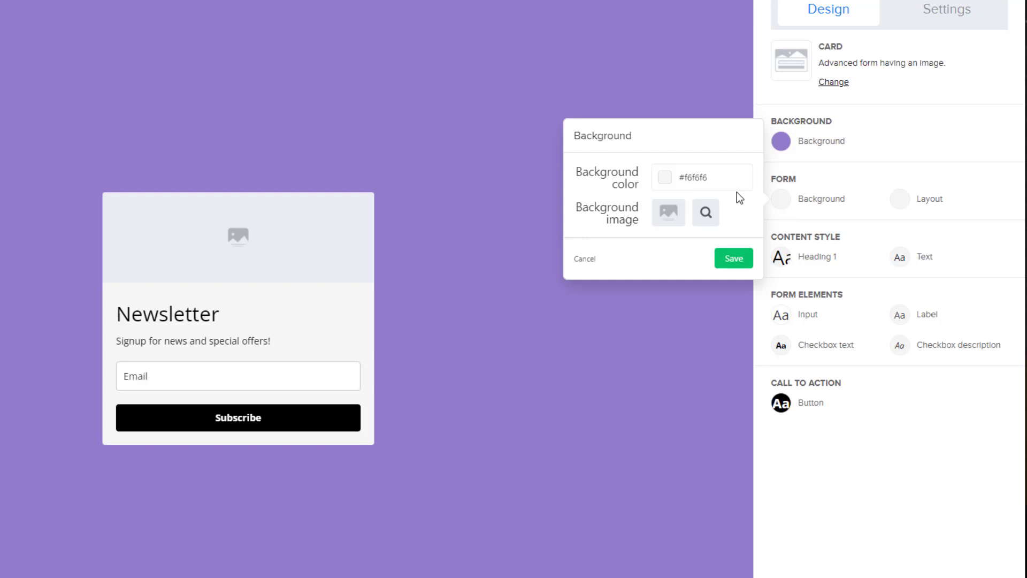
pyautogui.click(719, 183)
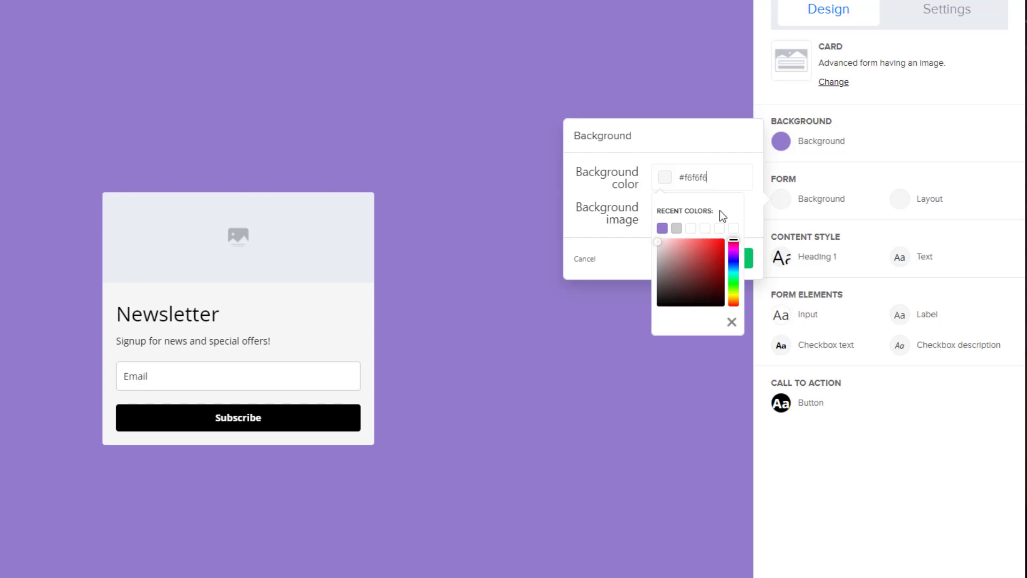
pyautogui.click(608, 248)
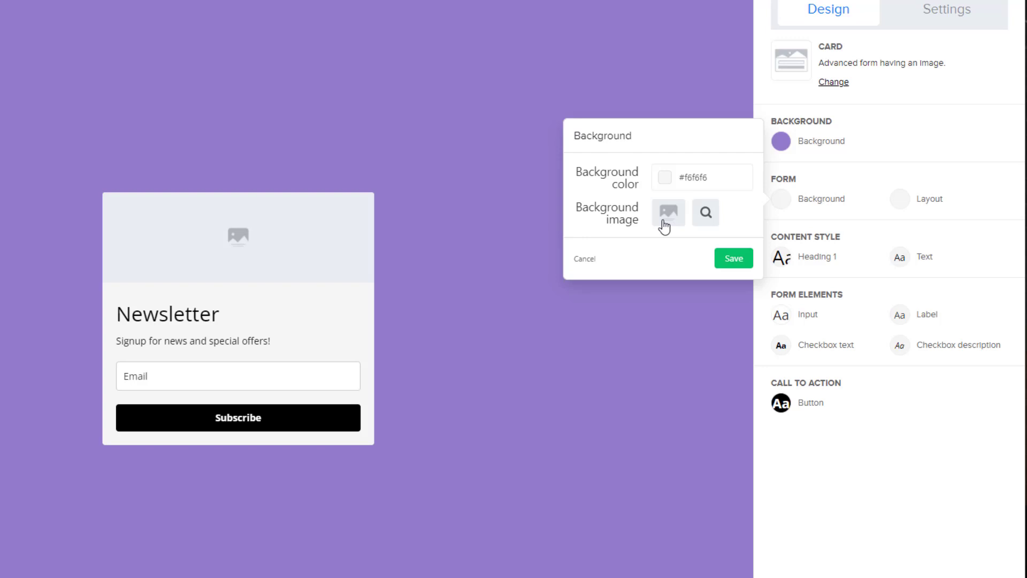
pyautogui.click(585, 260)
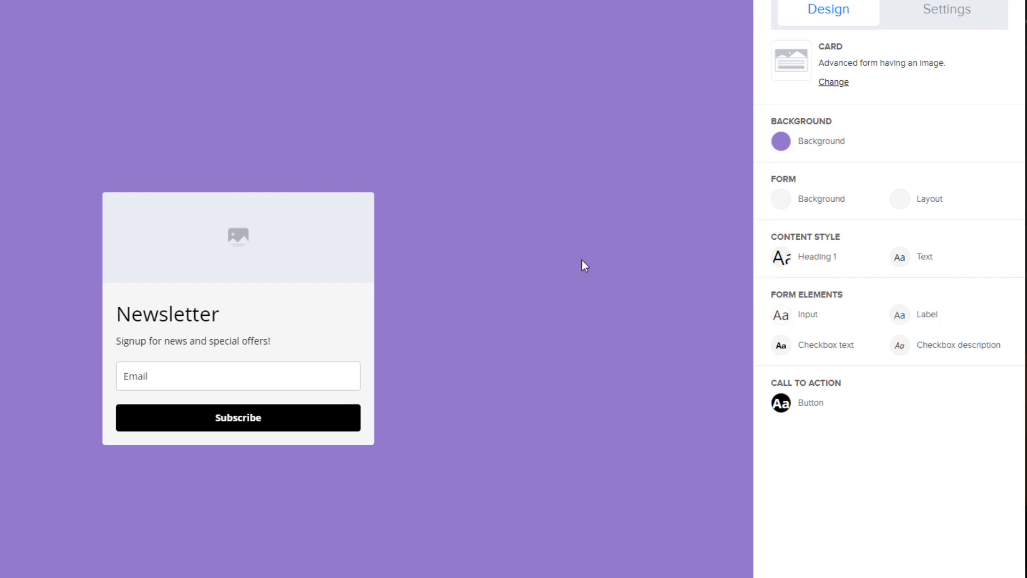
# - Try the Fullwidth layout on the form and return it to the Default layout
pyautogui.click(903, 208)
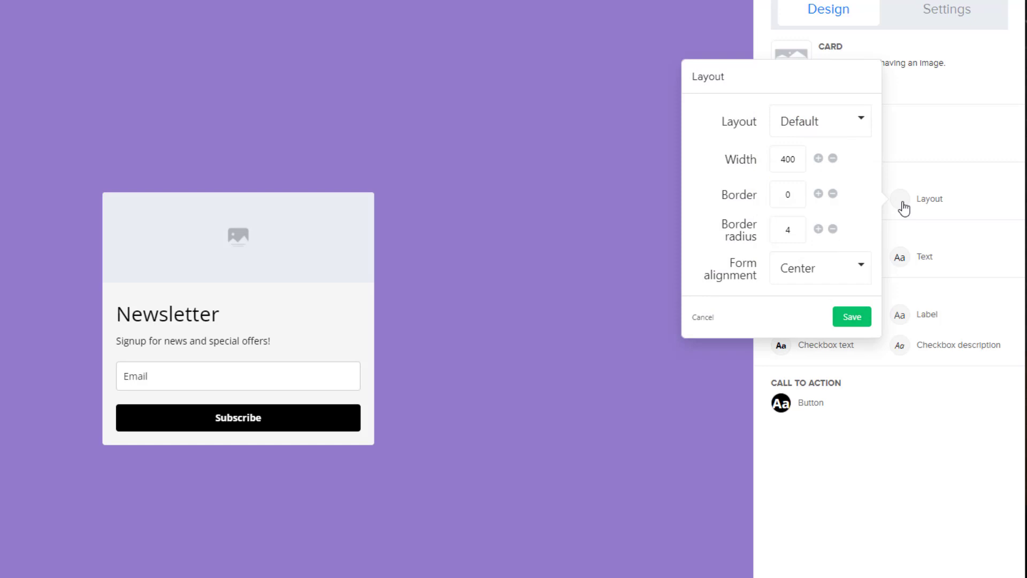
pyautogui.click(814, 124)
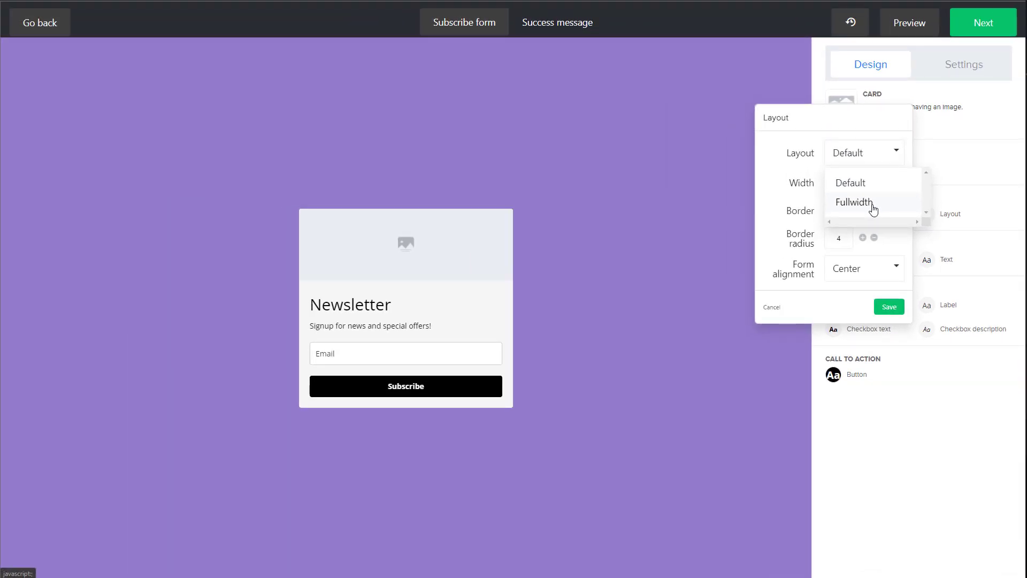
pyautogui.click(854, 202)
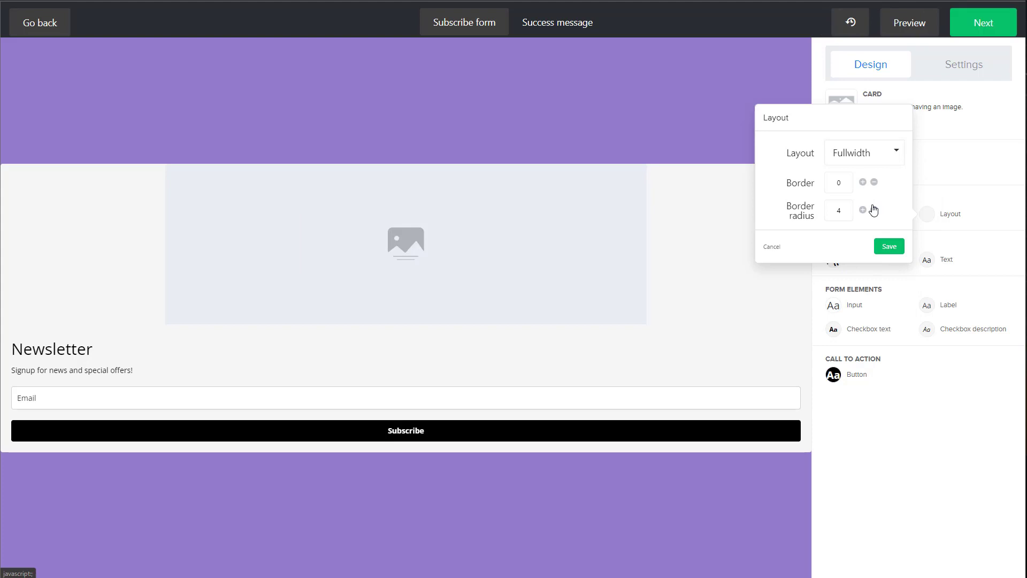
pyautogui.click(865, 157)
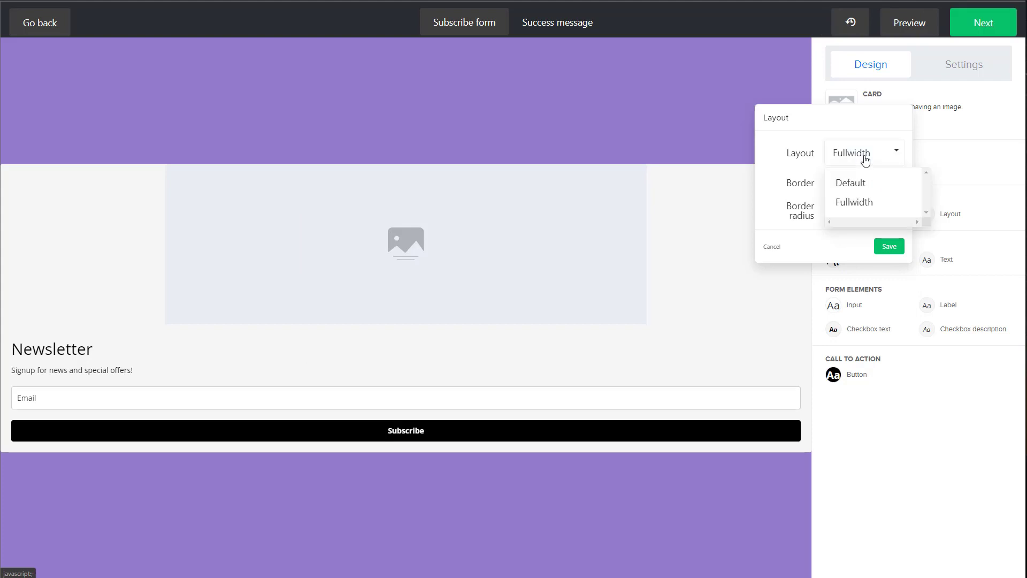
pyautogui.click(866, 186)
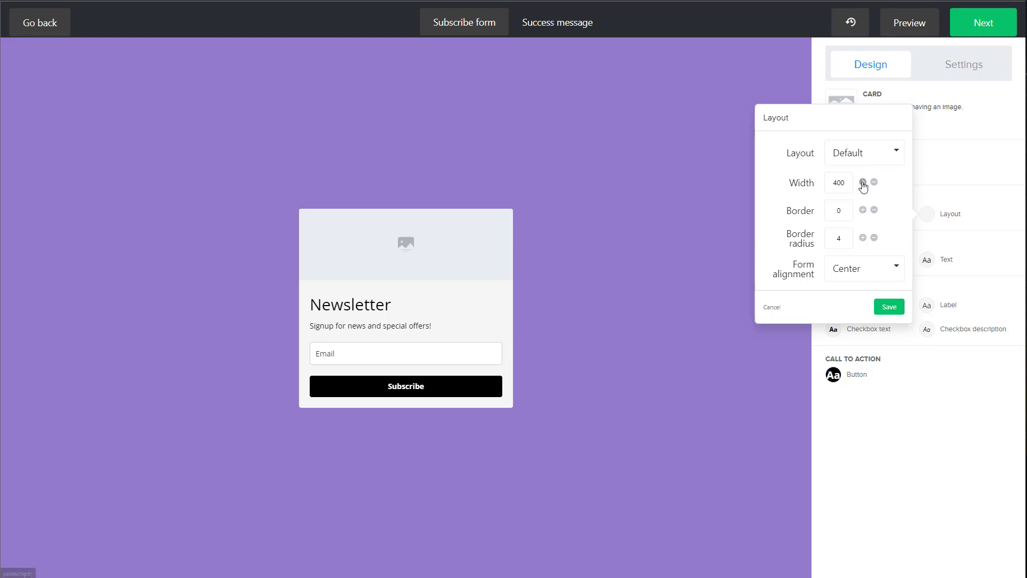
# - Try wider form widths up to at least 460 and return the form's width to 400
pyautogui.click(863, 182)
pyautogui.click(864, 183)
pyautogui.click(863, 183)
pyautogui.click(863, 182)
pyautogui.click(863, 183)
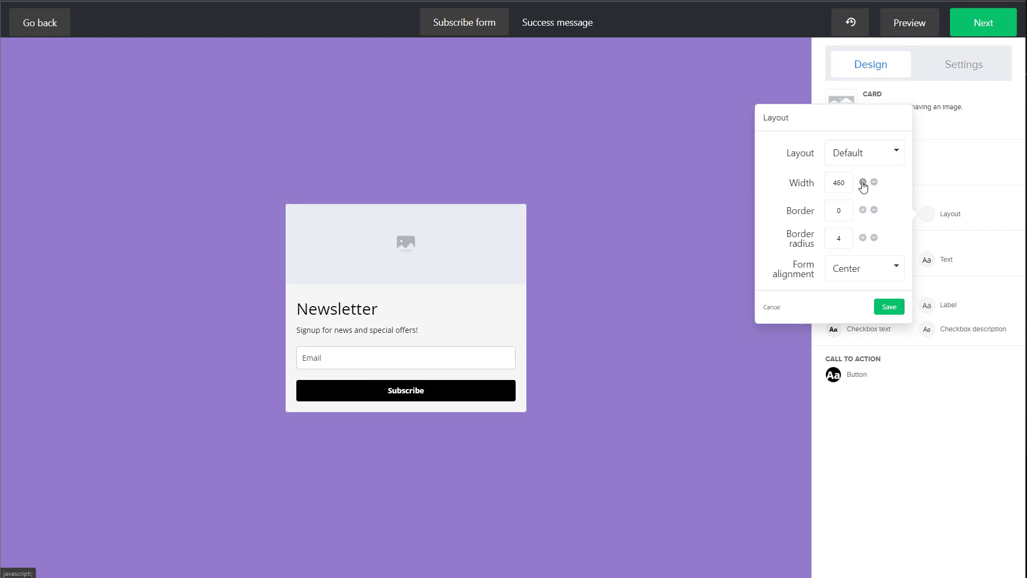
pyautogui.click(863, 182)
pyautogui.click(863, 182)
pyautogui.click(872, 182)
pyautogui.click(872, 182)
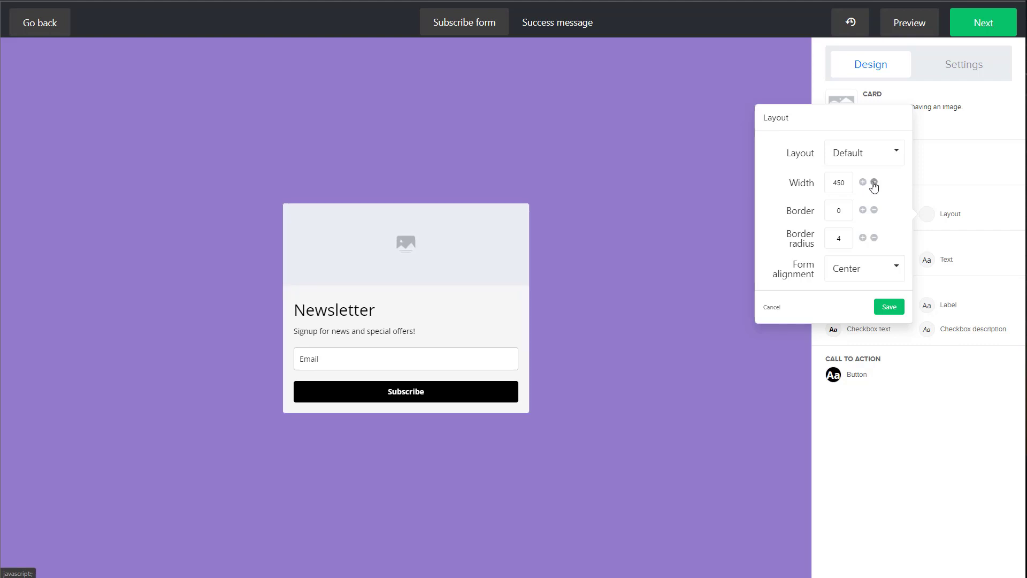
pyautogui.click(872, 182)
pyautogui.click(873, 182)
pyautogui.click(872, 182)
pyautogui.moveTo(848, 183); pyautogui.dragTo(826, 182)
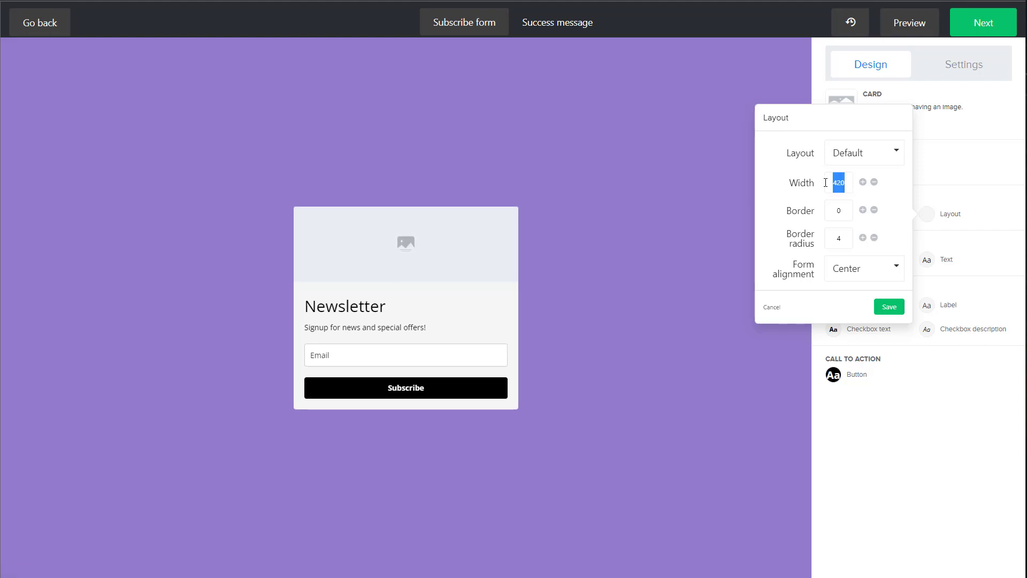
pyautogui.write('400')
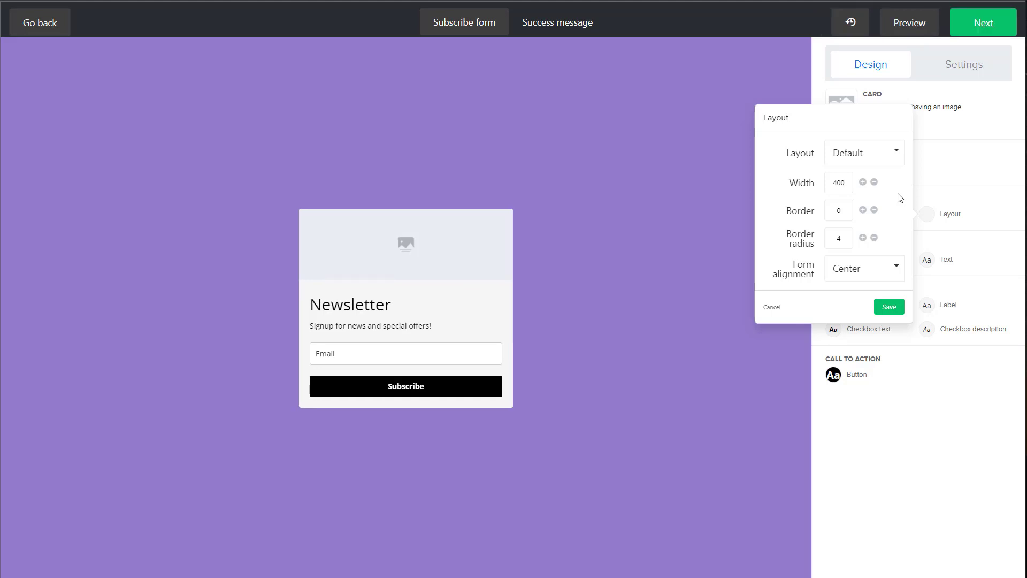
# - Set the form's border to 10 and check the border color options without choosing another color
pyautogui.click(863, 210)
pyautogui.click(863, 210)
pyautogui.click(863, 210)
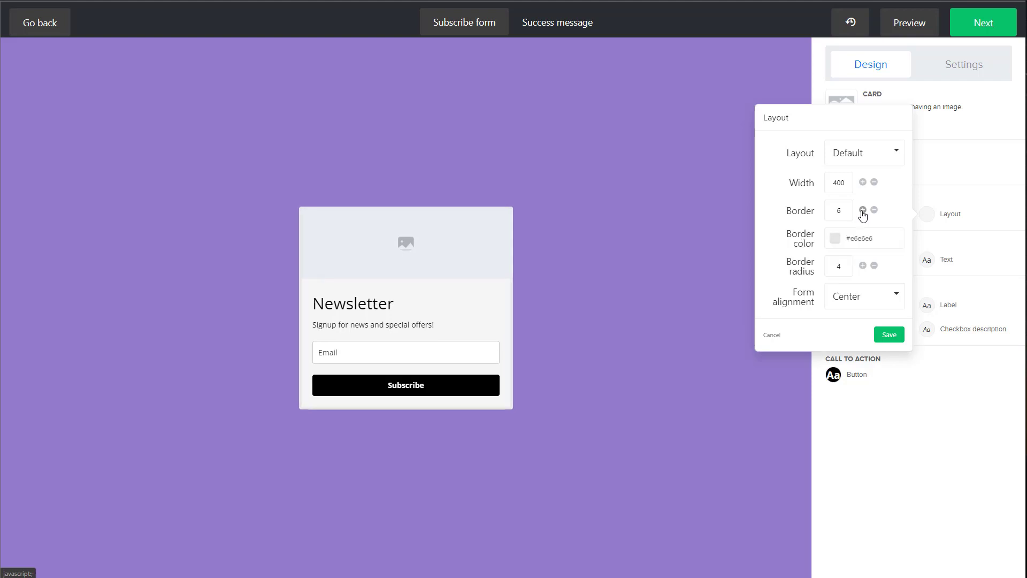
pyautogui.click(862, 211)
pyautogui.click(863, 211)
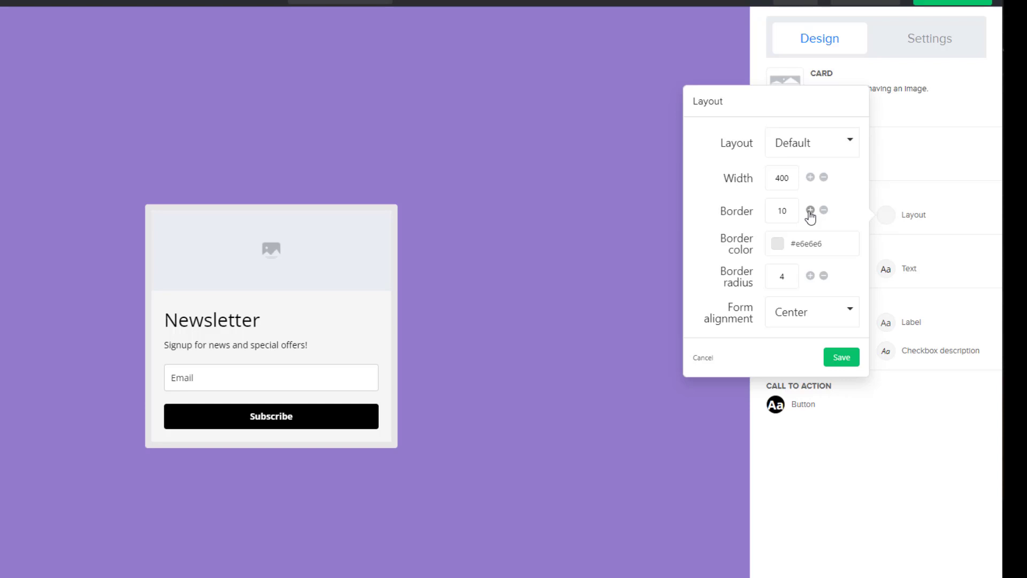
pyautogui.click(800, 242)
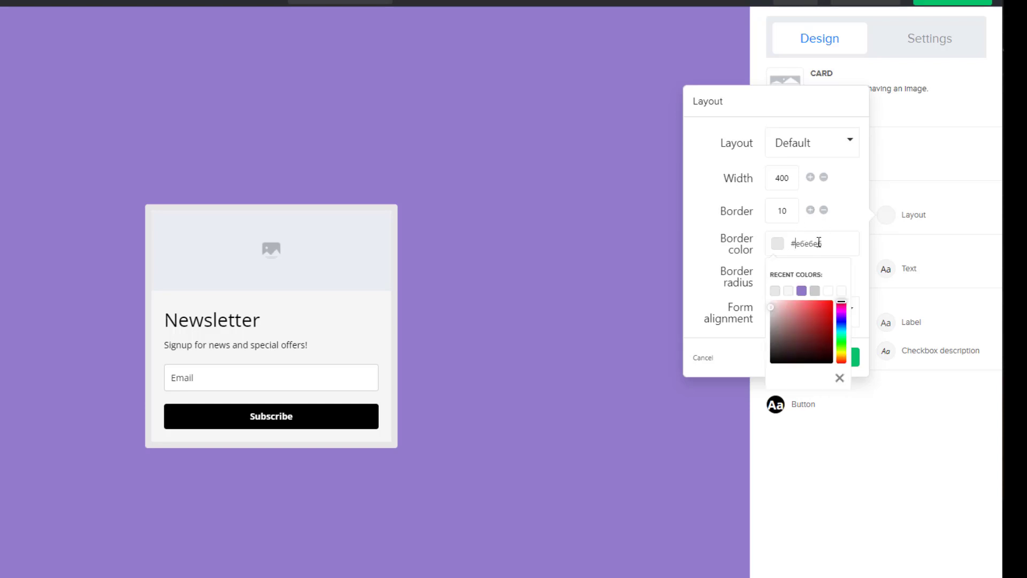
# - Try a thinner border around the form by reducing its value to 6 and lower
pyautogui.moveTo(794, 213); pyautogui.dragTo(774, 213)
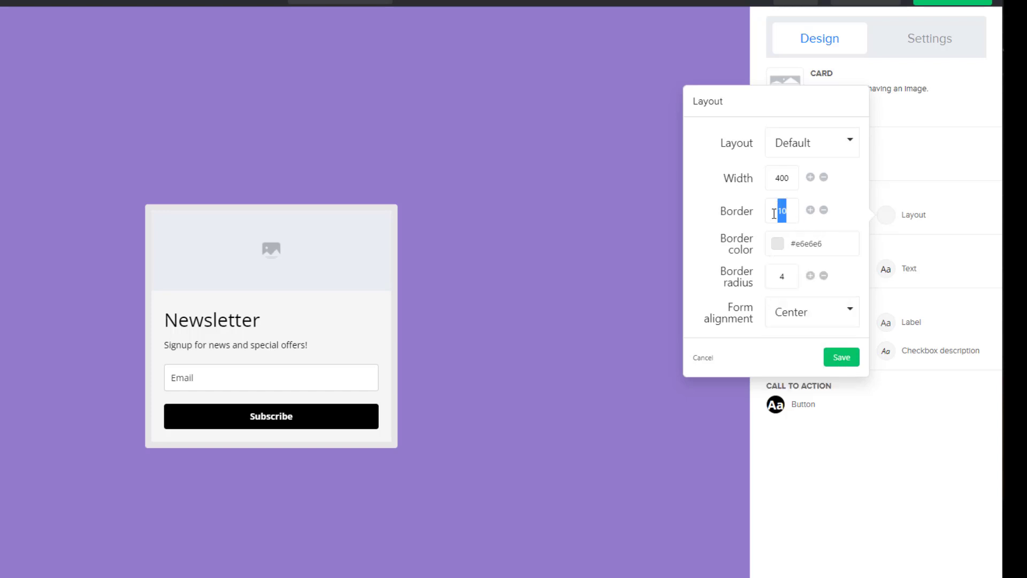
pyautogui.write('0')
pyautogui.click(811, 210)
pyautogui.click(824, 210)
pyautogui.click(824, 210)
pyautogui.click(824, 210)
pyautogui.click(824, 209)
pyautogui.click(824, 209)
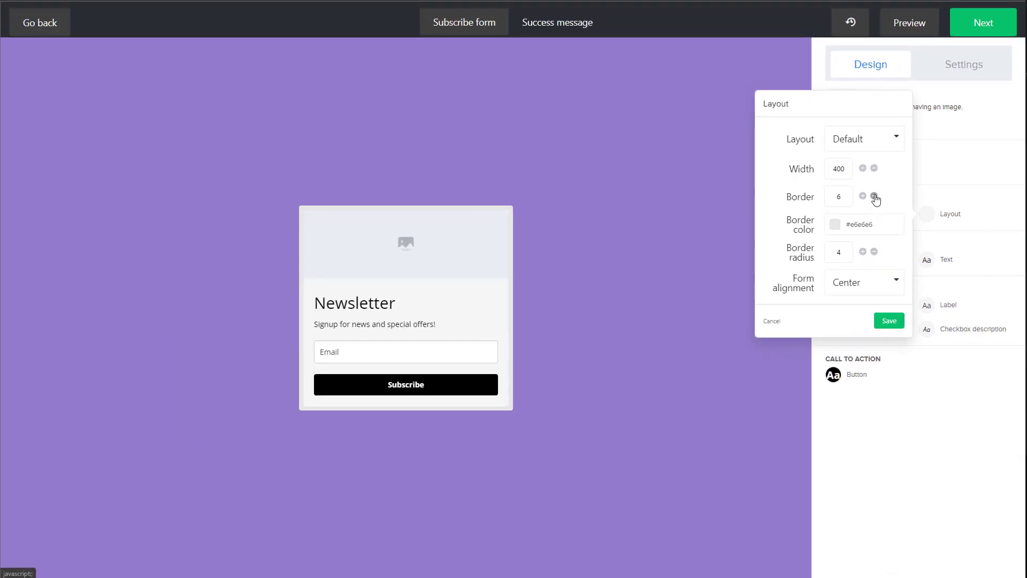
pyautogui.click(875, 197)
pyautogui.click(875, 197)
pyautogui.click(875, 197)
pyautogui.click(875, 197)
pyautogui.click(875, 197)
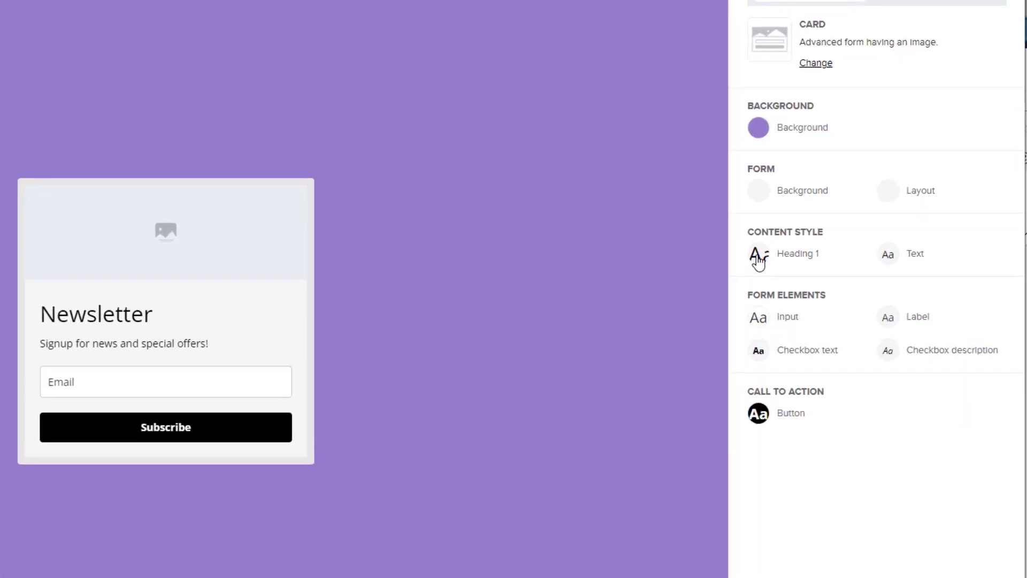
# - Examine the font color, size, weight, family and alignment options of the Heading 1 style
pyautogui.click(758, 260)
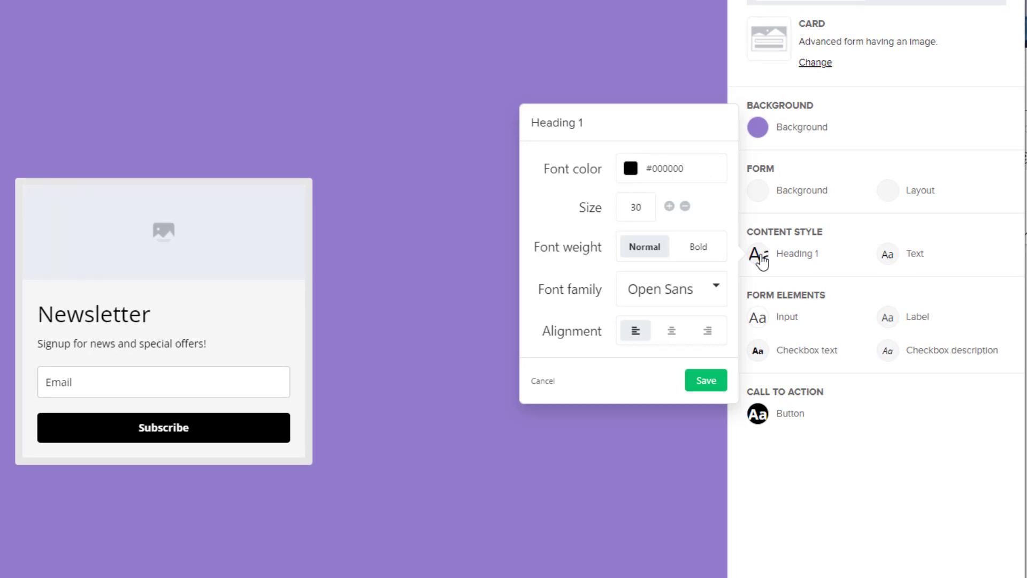
pyautogui.click(777, 234)
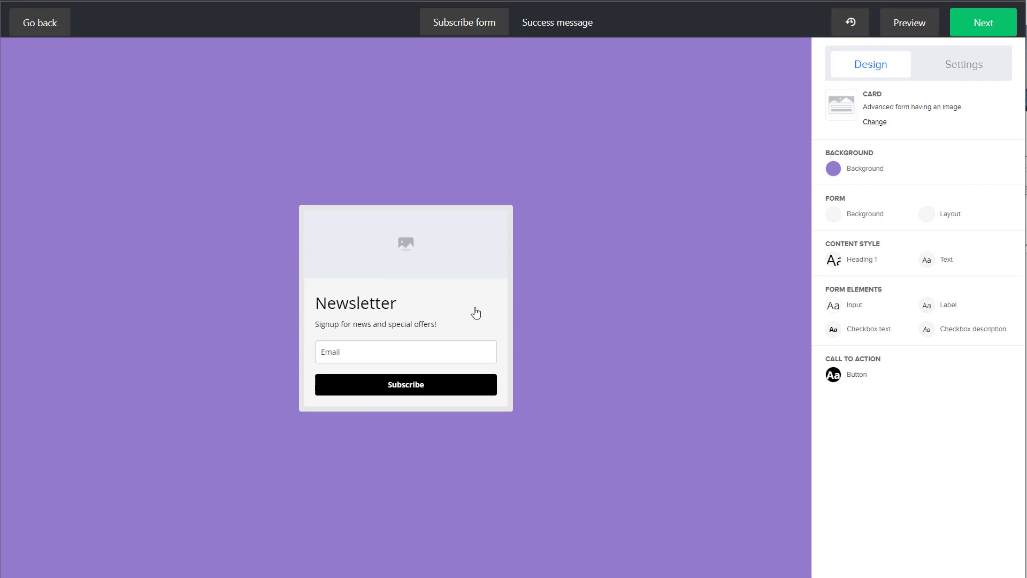
# - Clear the form's heading, replace its text with "Get Microsoft Excel Tutorials, News & More Delivered Straight To Your Inbox", and save the content
pyautogui.doubleClick(378, 305)
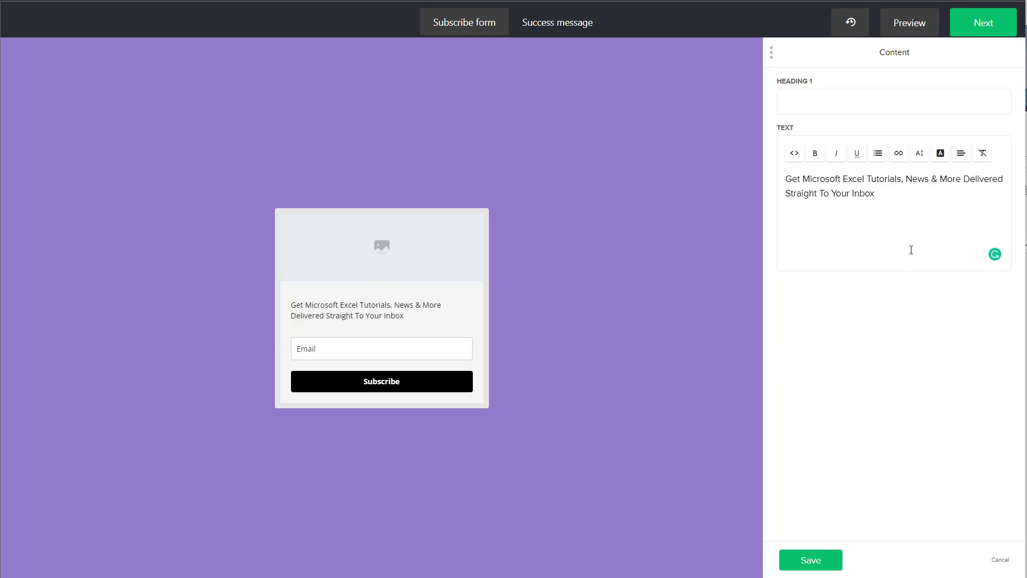
pyautogui.click(909, 199)
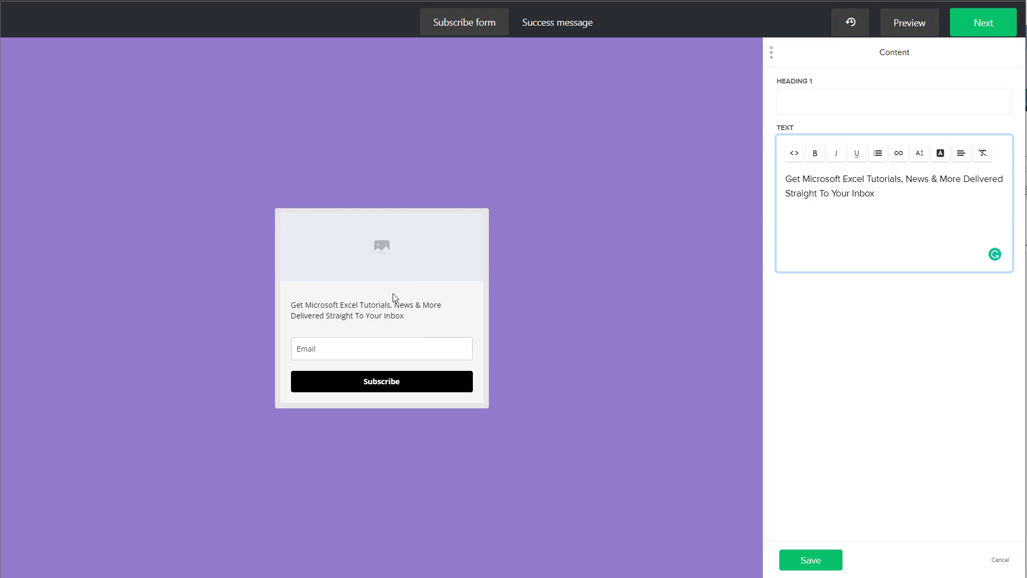
pyautogui.click(800, 560)
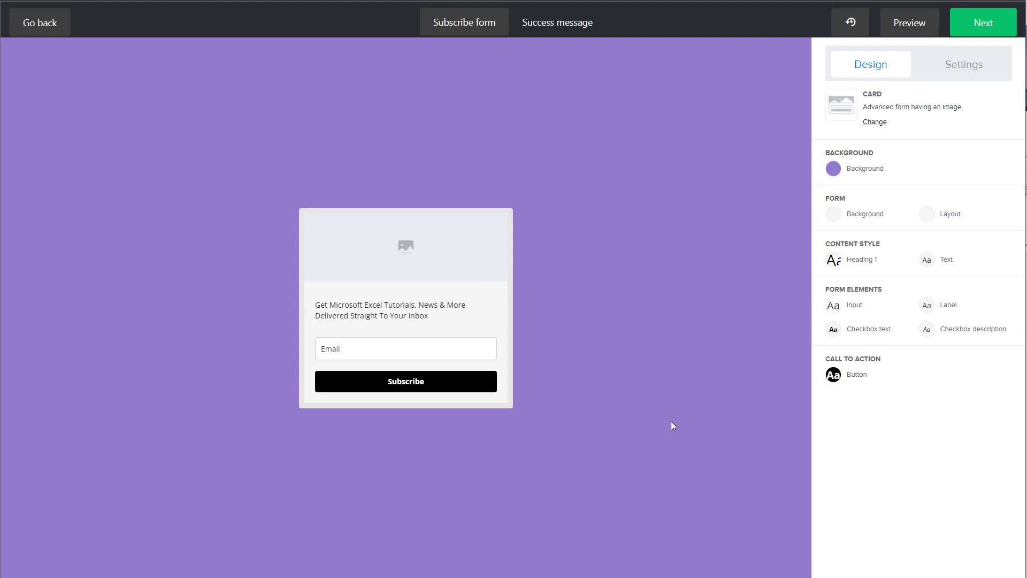
# - Insert the stored image "Excel Opt-in Form Cover.png" as the form's cover image and save it
pyautogui.moveTo(453, 247)
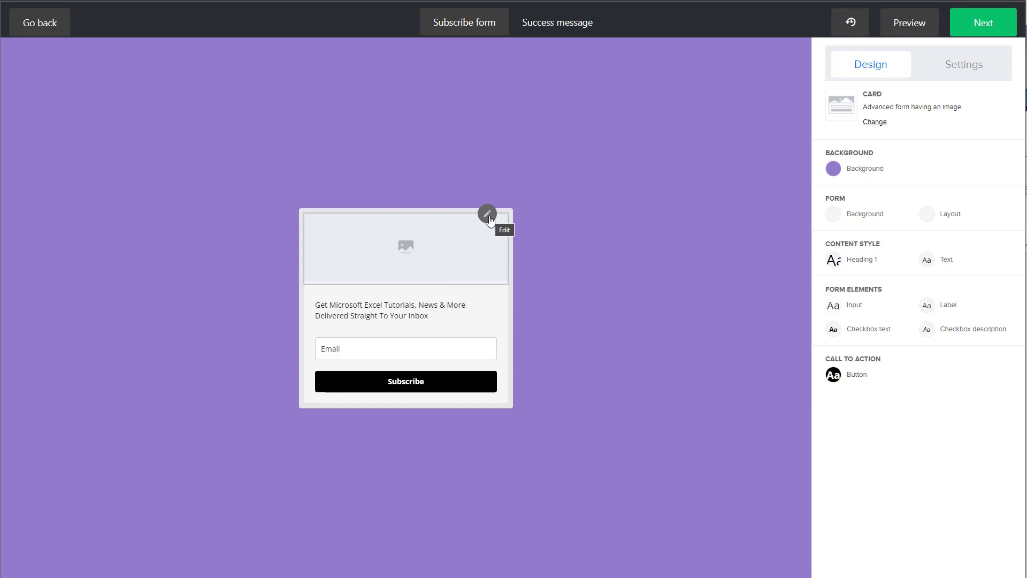
pyautogui.click(488, 215)
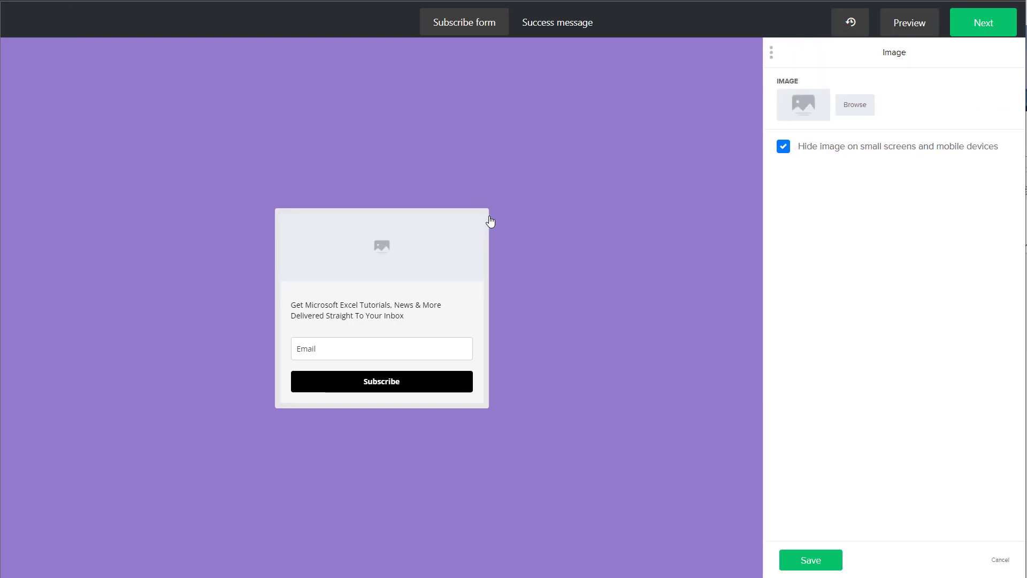
pyautogui.click(856, 105)
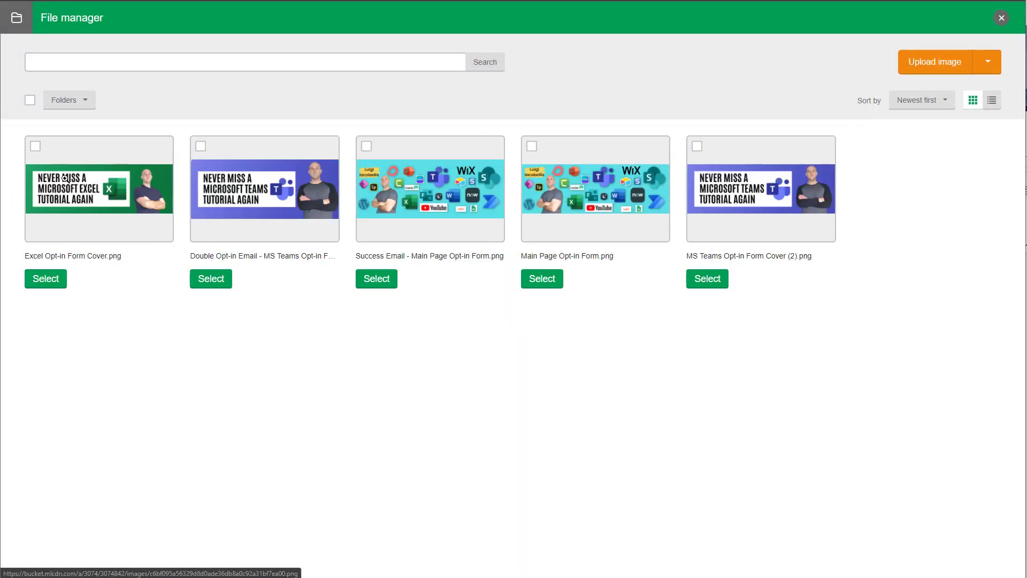
pyautogui.click(35, 148)
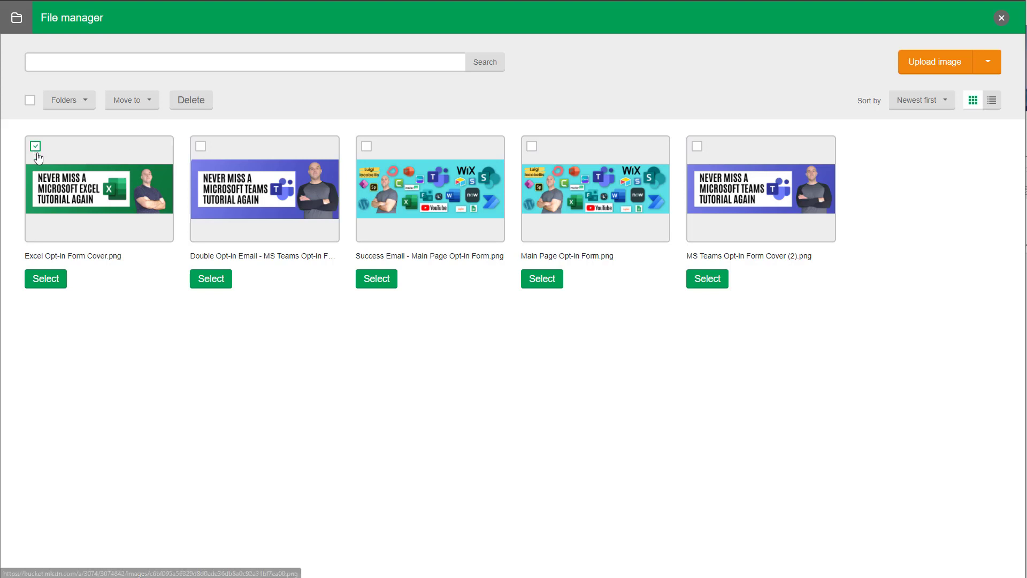
pyautogui.click(46, 279)
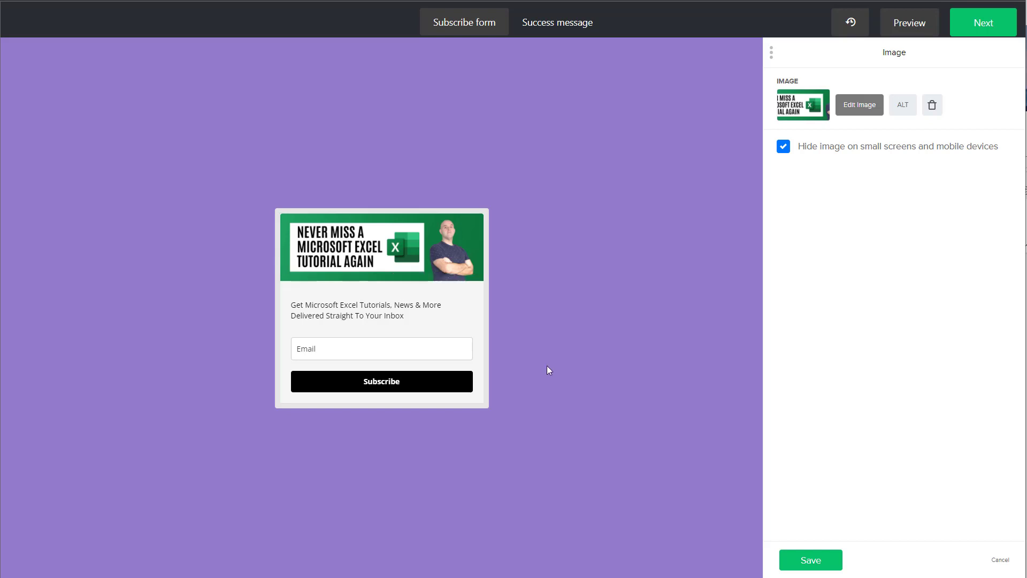
pyautogui.click(830, 558)
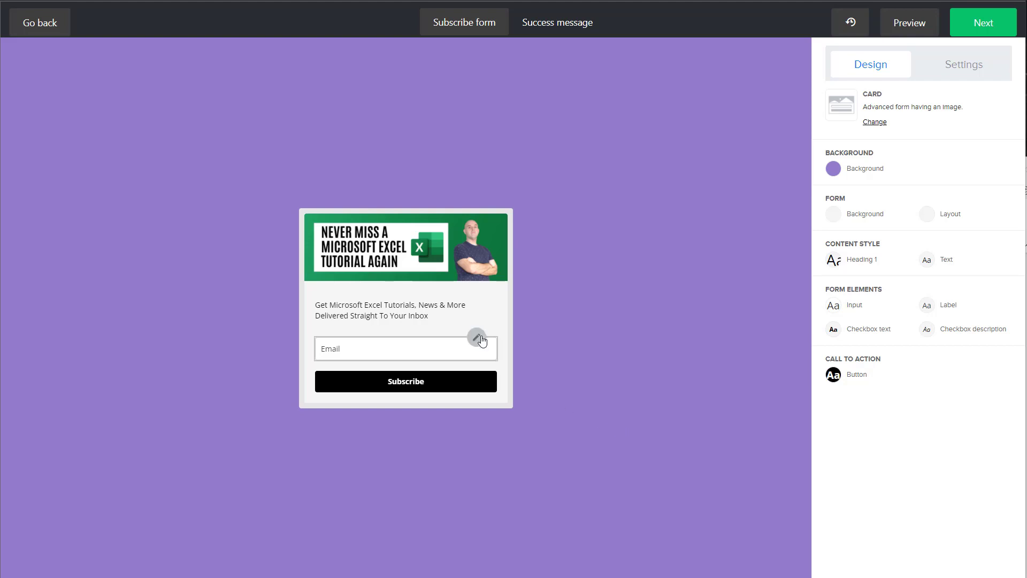
# - Add a Name field to the form's sign-up section
pyautogui.click(440, 337)
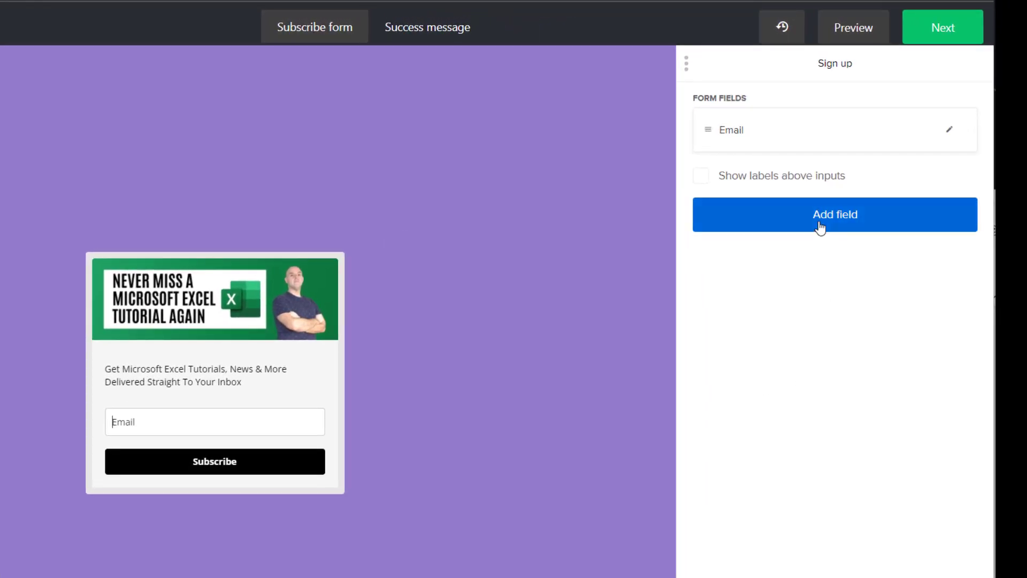
pyautogui.click(822, 226)
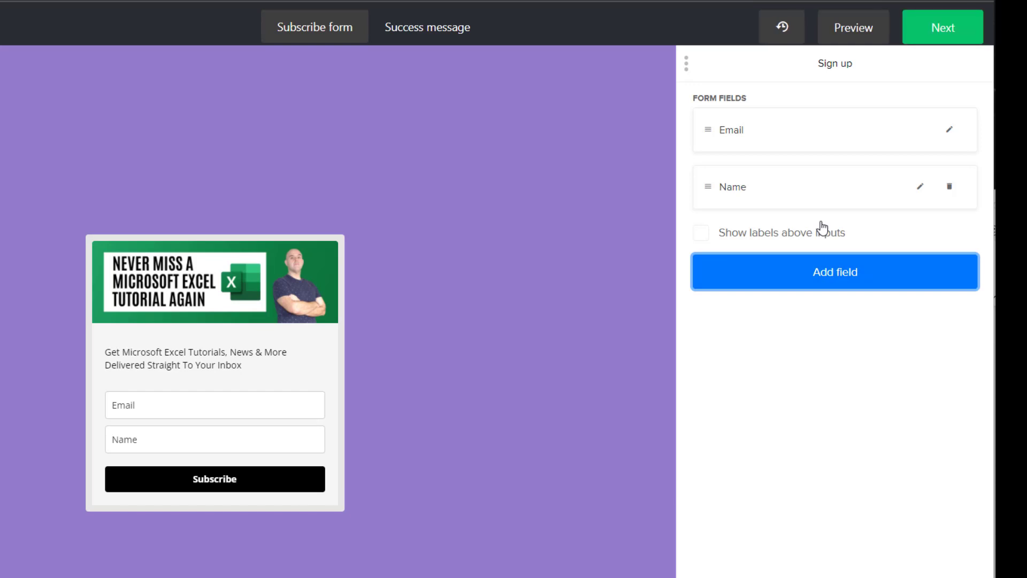
# - Look through the Name field's available fields, label and field types without changing them
pyautogui.click(920, 192)
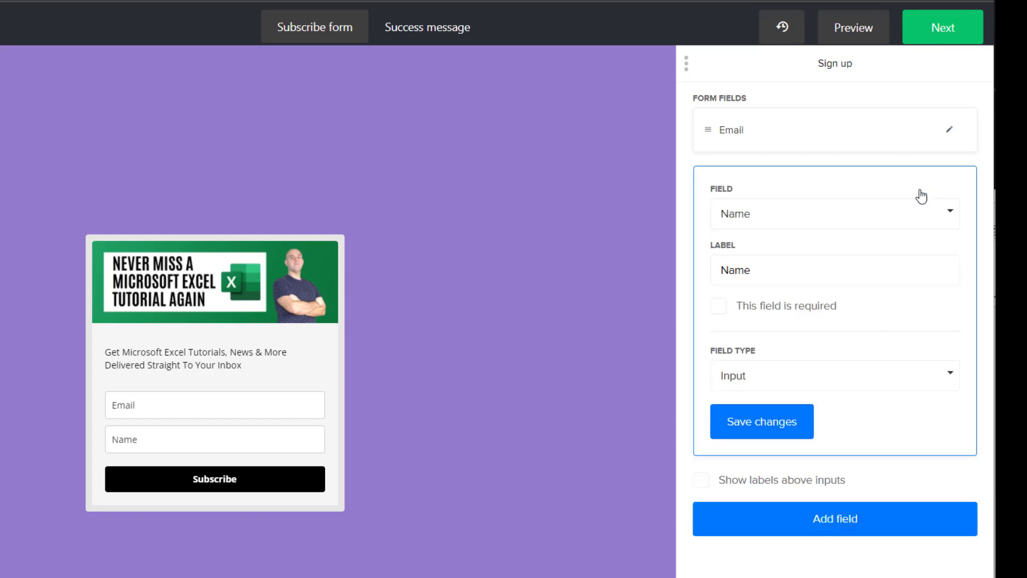
pyautogui.click(909, 228)
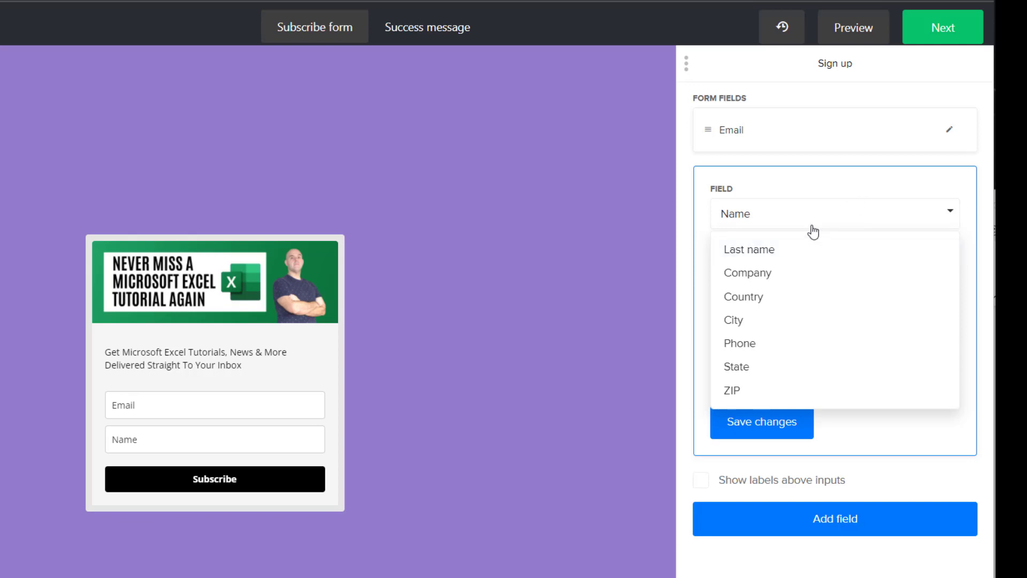
pyautogui.click(793, 188)
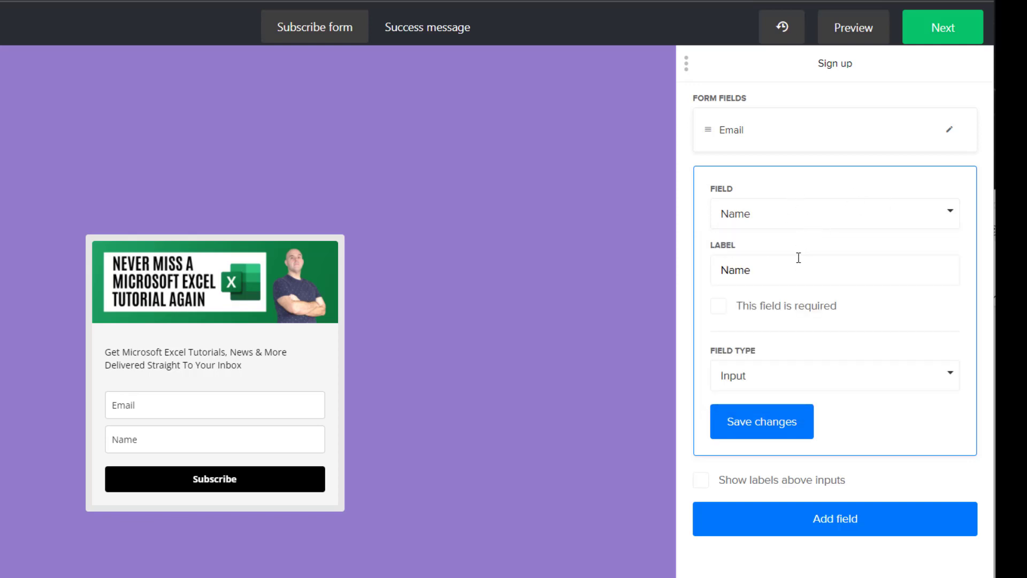
pyautogui.click(783, 272)
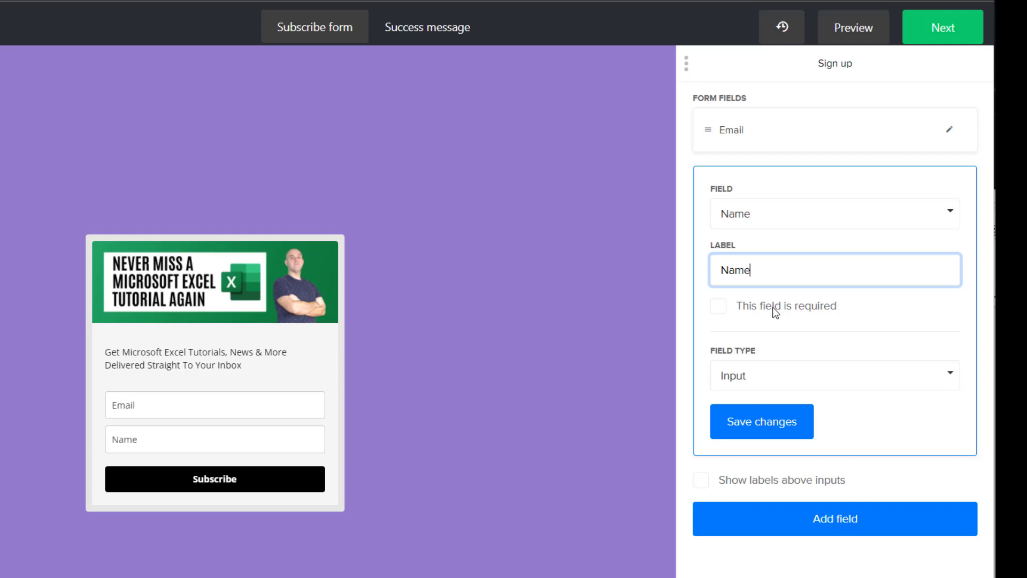
pyautogui.click(808, 383)
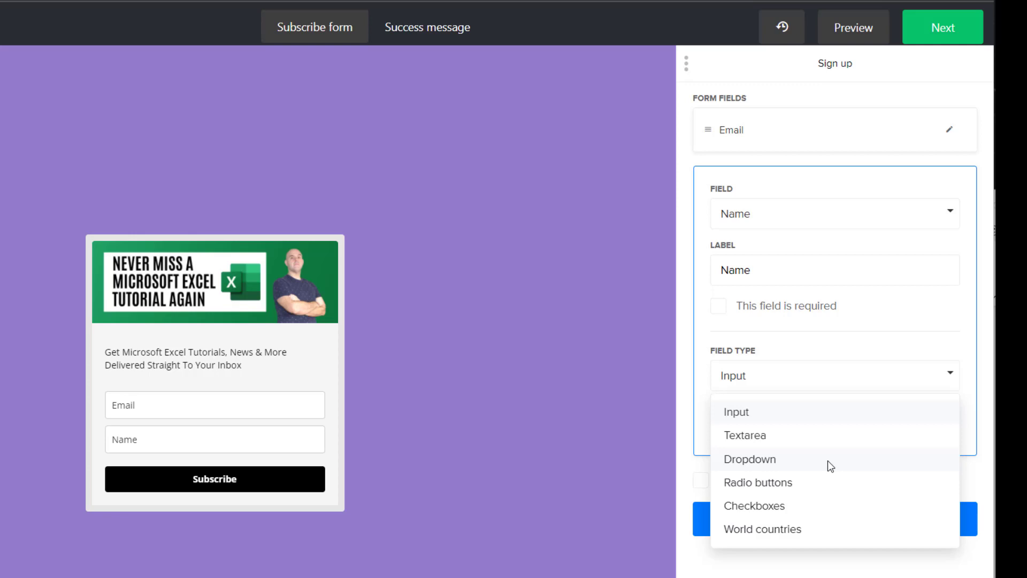
pyautogui.click(788, 349)
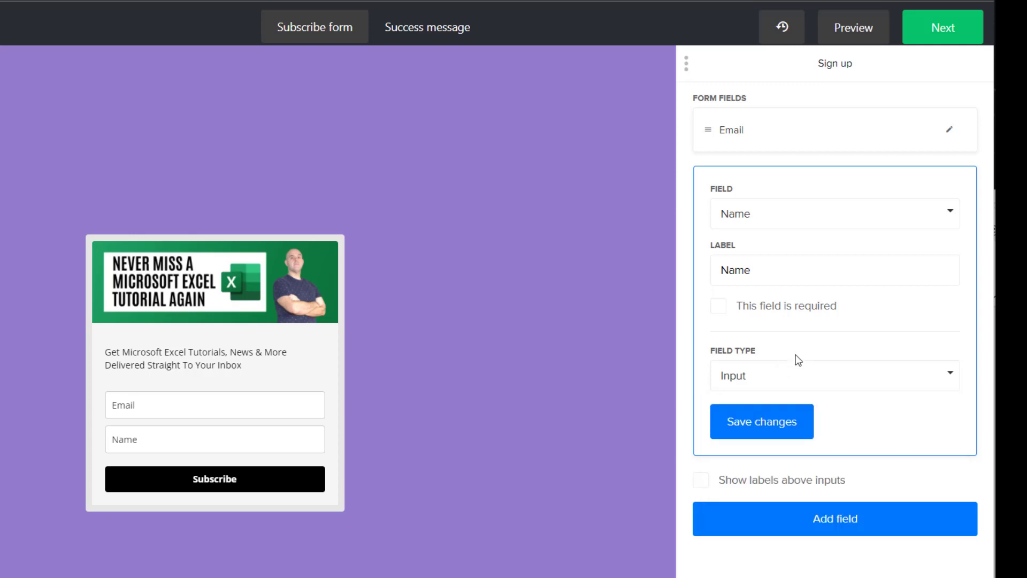
# - Try showing labels above the inputs, turn them off again, and close the Name field's settings with its defaults
pyautogui.click(702, 480)
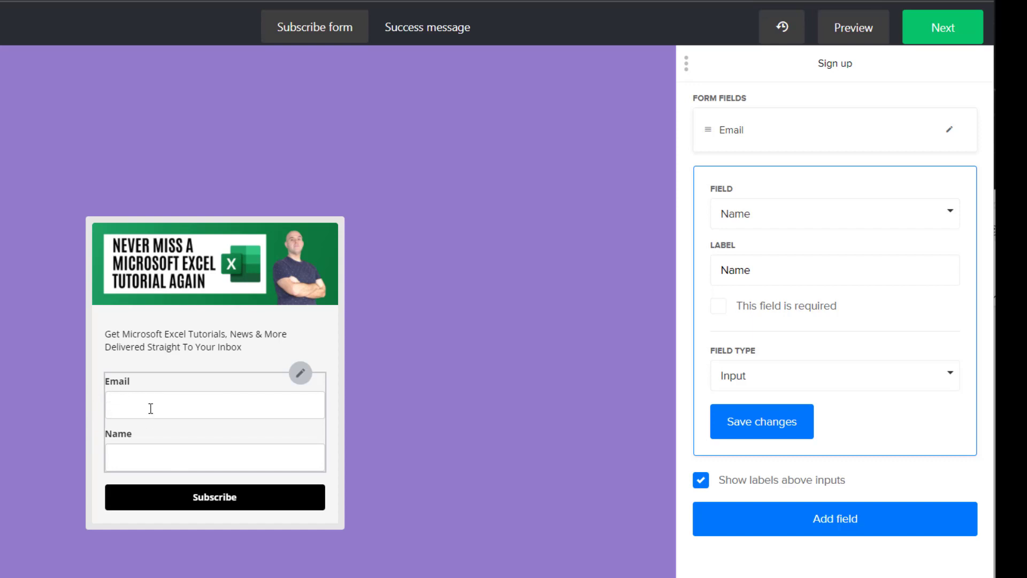
pyautogui.click(702, 481)
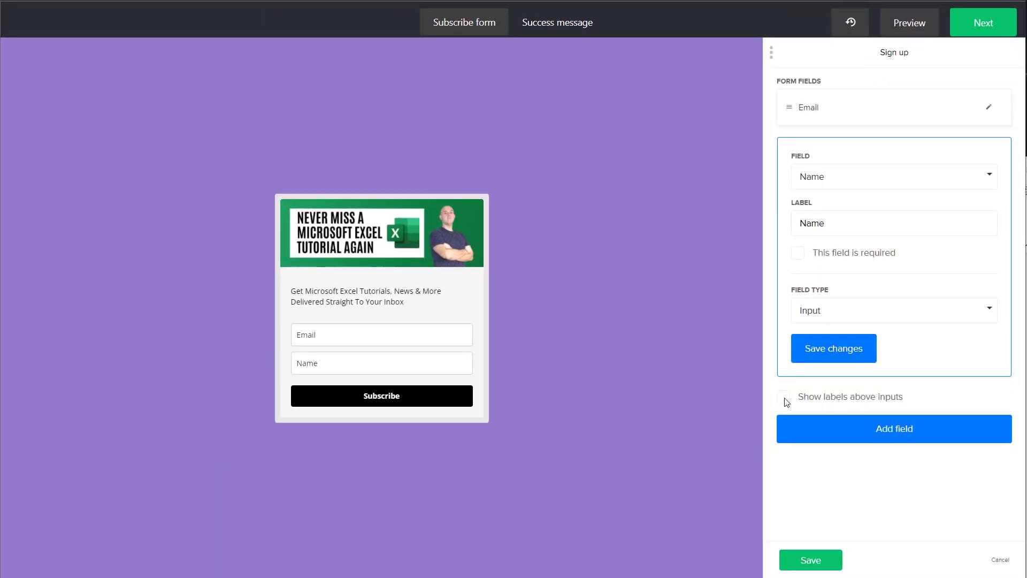
pyautogui.click(825, 357)
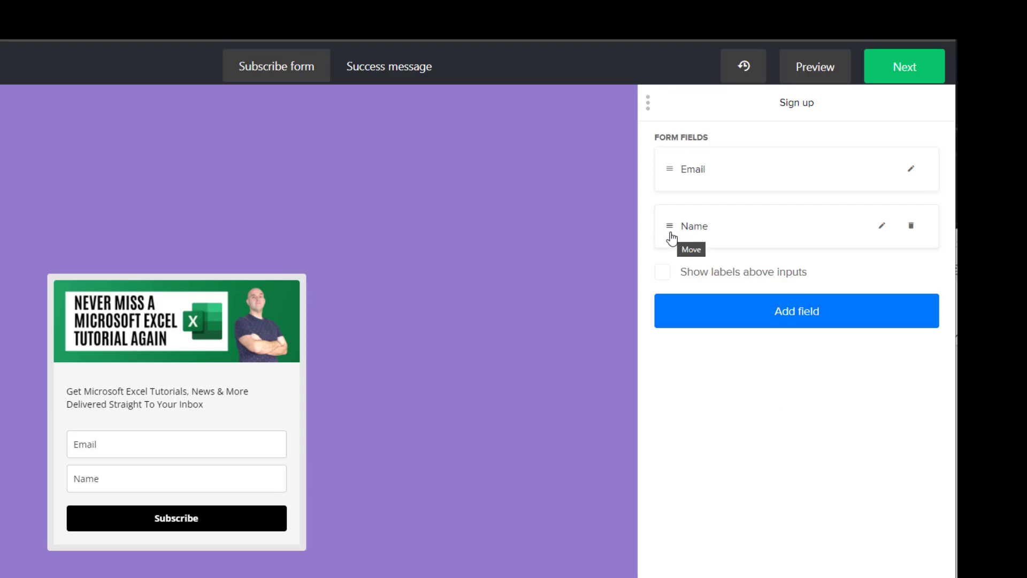
# - Move the Name field above the Email field and save the sign-up section
pyautogui.moveTo(671, 232); pyautogui.dragTo(668, 168)
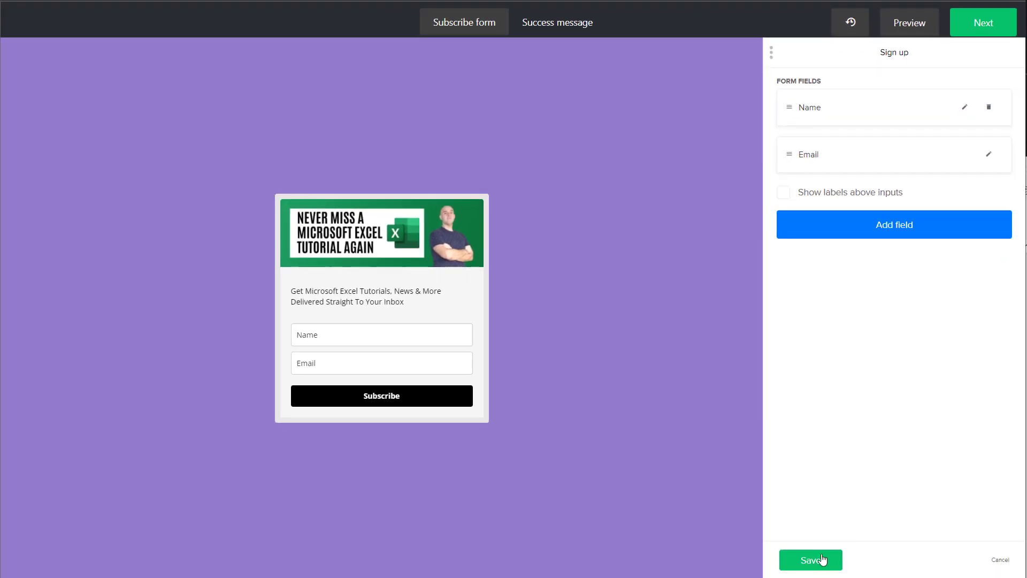
pyautogui.click(820, 560)
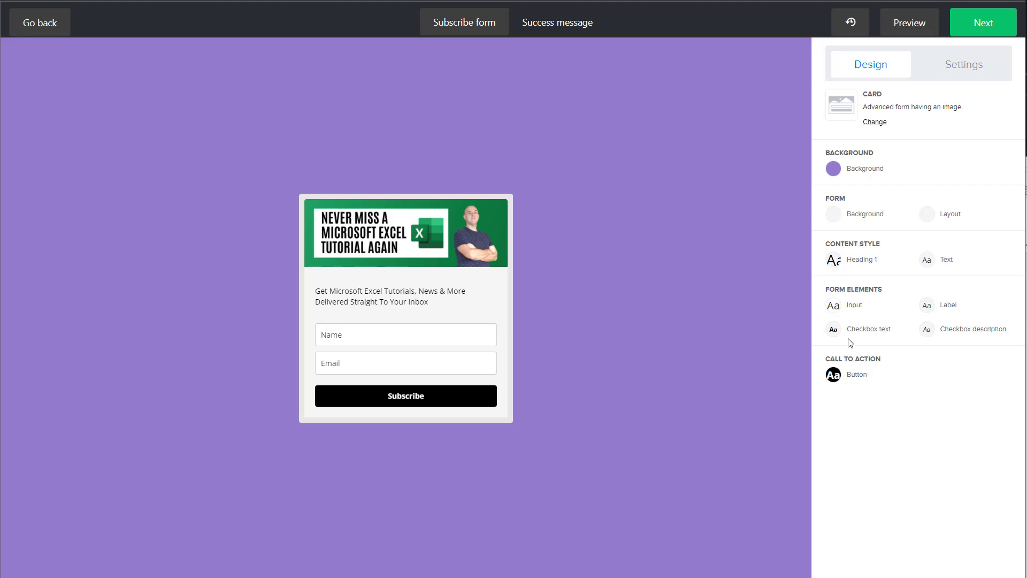
# - Try the privacy policy and confirmation checkbox options in the form's settings
pyautogui.click(965, 69)
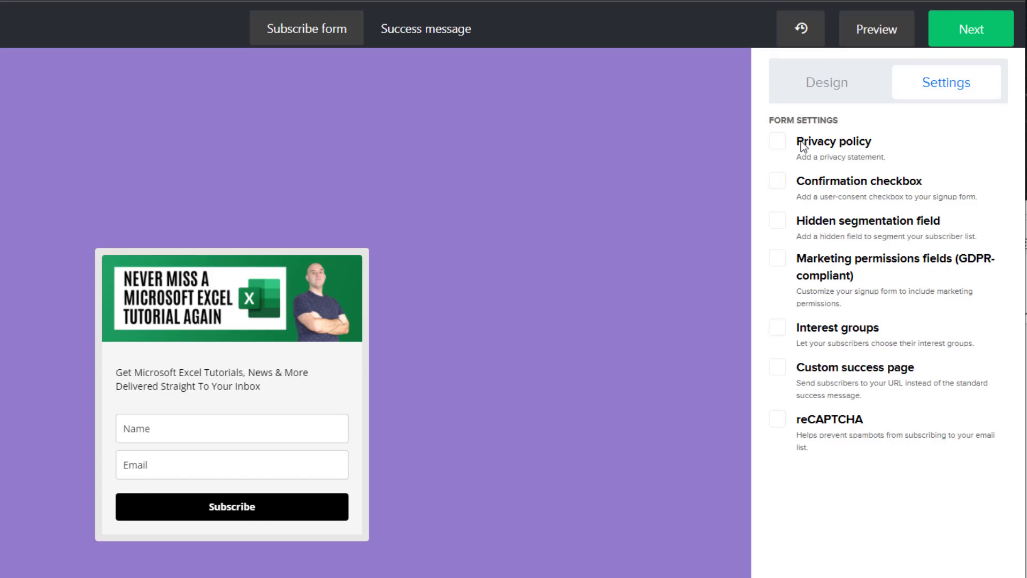
pyautogui.click(779, 142)
pyautogui.click(778, 180)
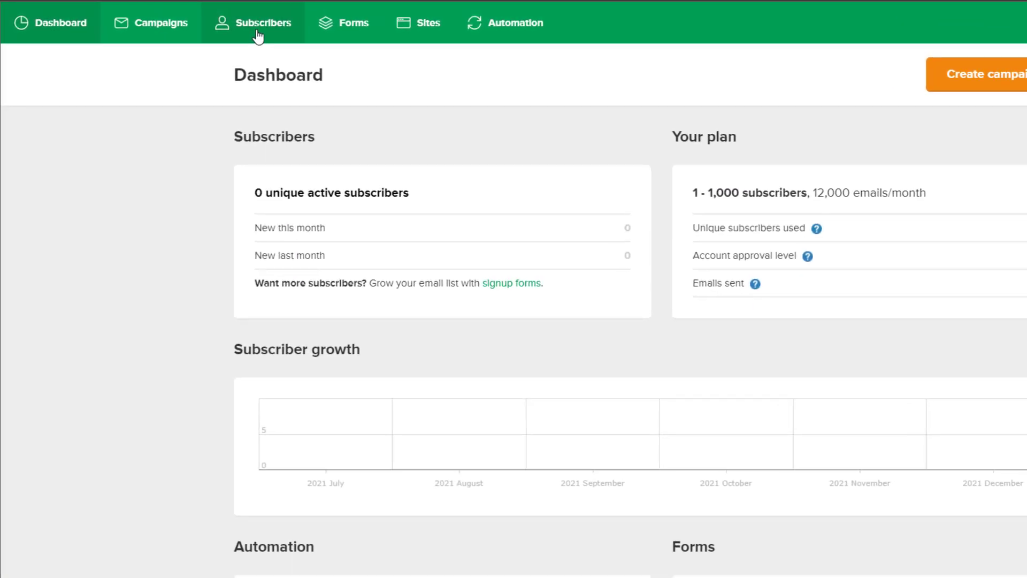
# - Create a custom subscriber field named Topic of Interest with the Text type
pyautogui.click(257, 33)
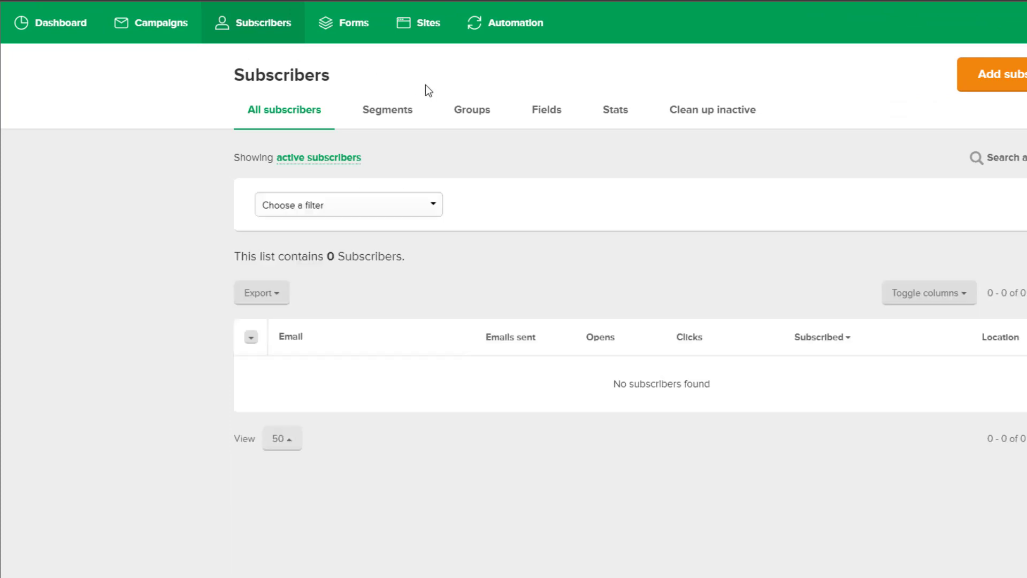
pyautogui.click(537, 118)
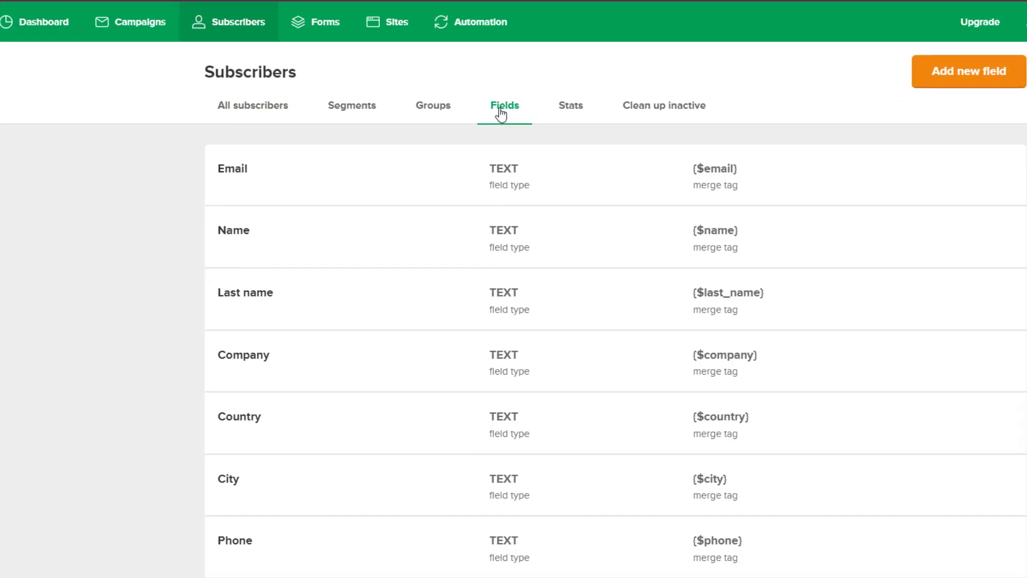
pyautogui.scroll(-1, 259, 199)
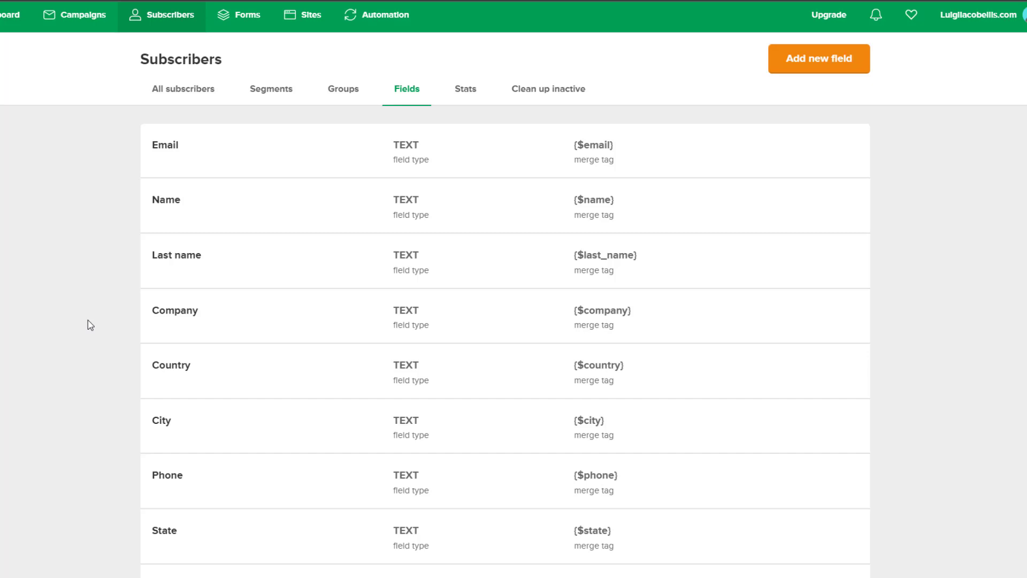
pyautogui.click(809, 74)
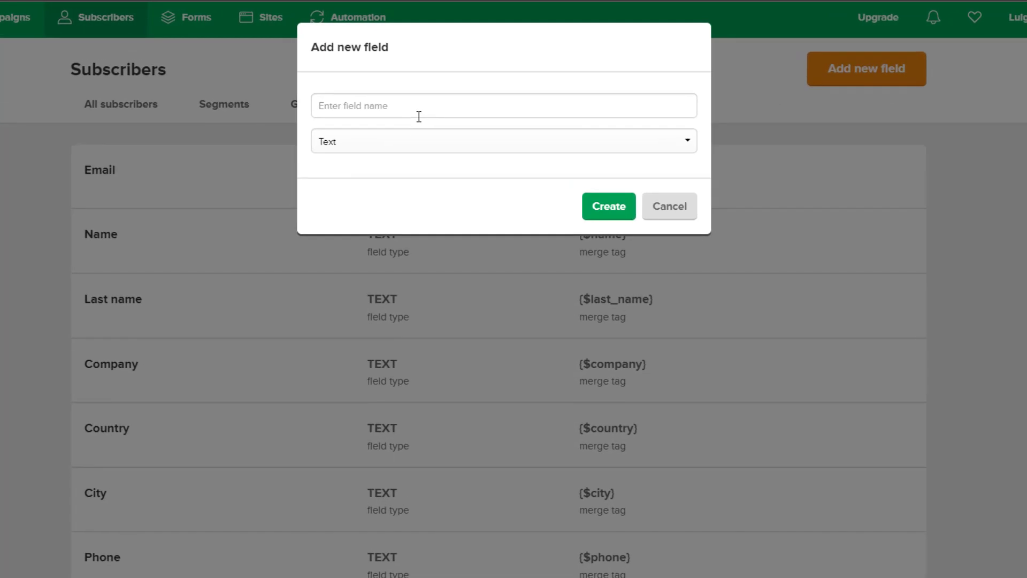
pyautogui.click(419, 113)
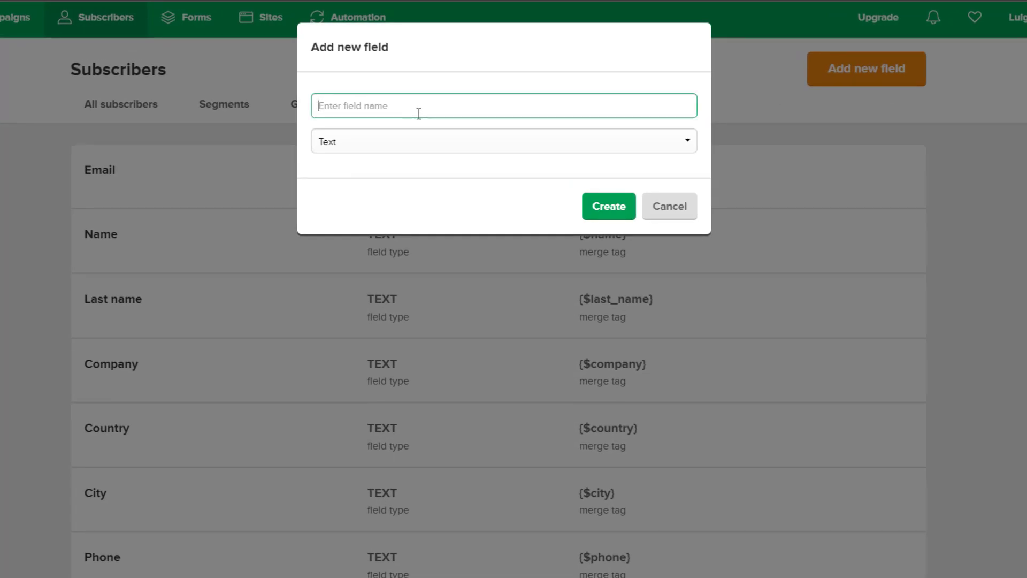
pyautogui.write('Topic of Interest')
pyautogui.click(372, 148)
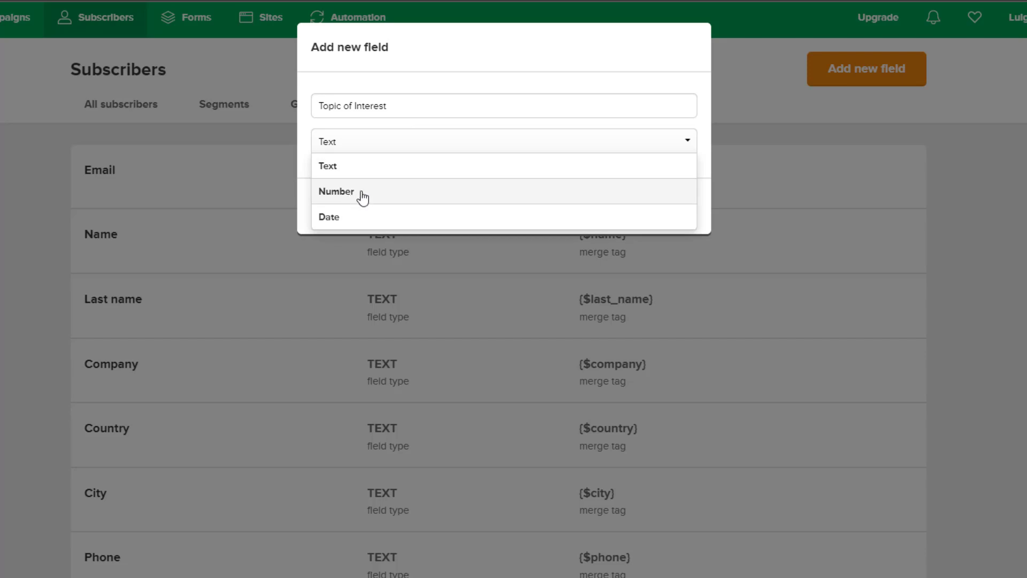
pyautogui.click(380, 73)
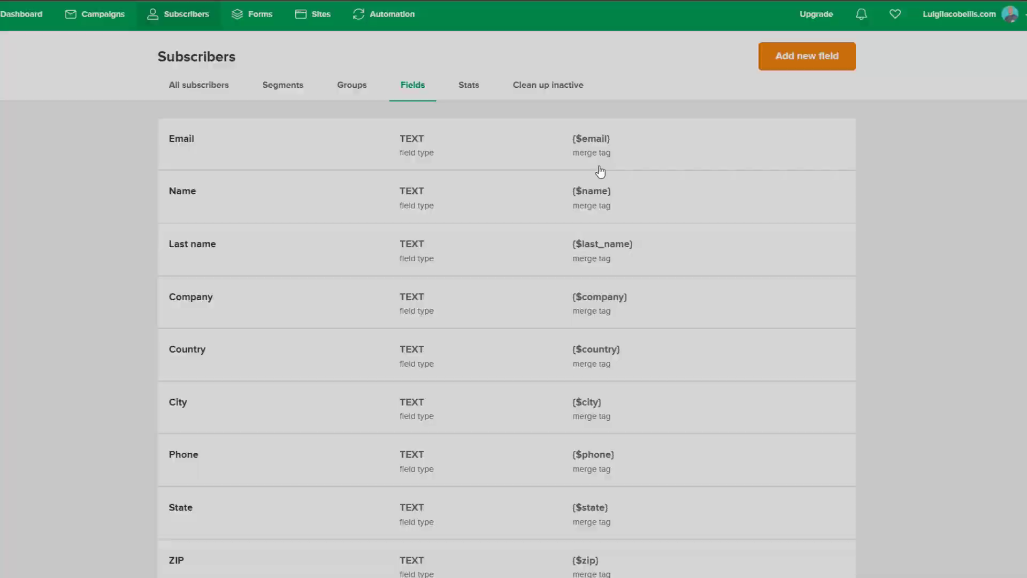
pyautogui.scroll(-1, 459, 269)
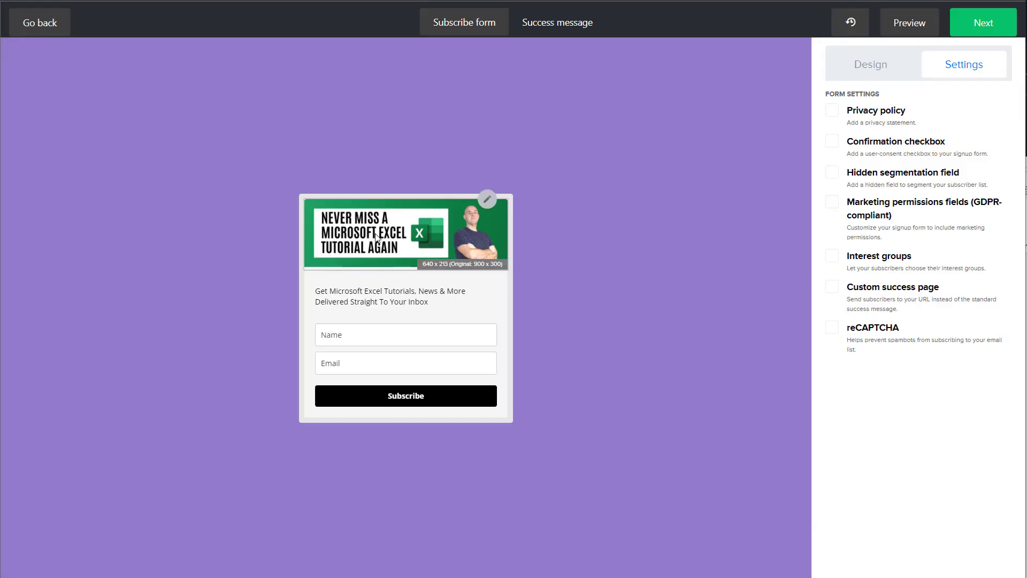
# - Enable the form's hidden segmentation field, using the Topic of Interest custom field with the assigned value Microsoft Excel
pyautogui.click(832, 173)
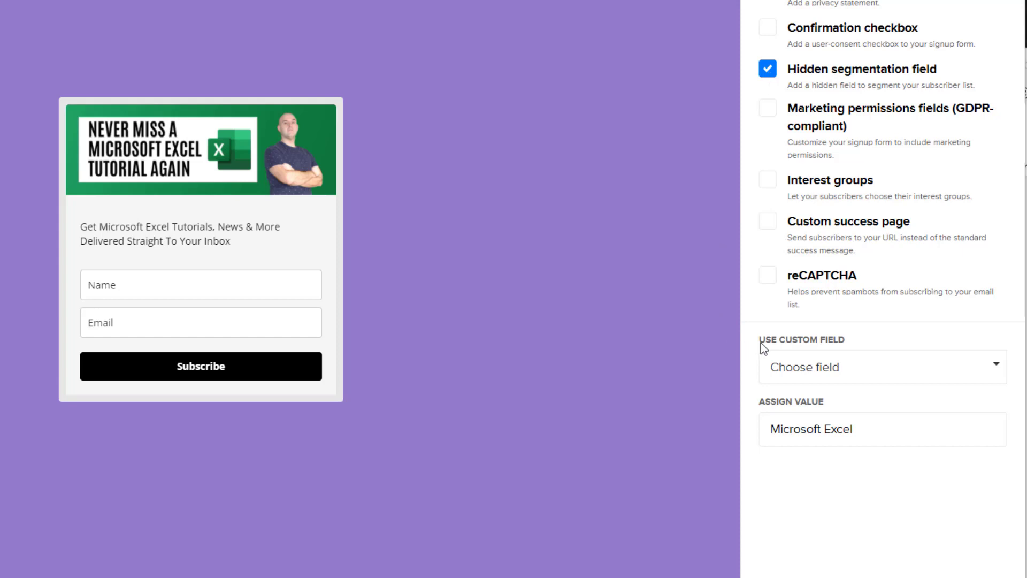
pyautogui.click(863, 369)
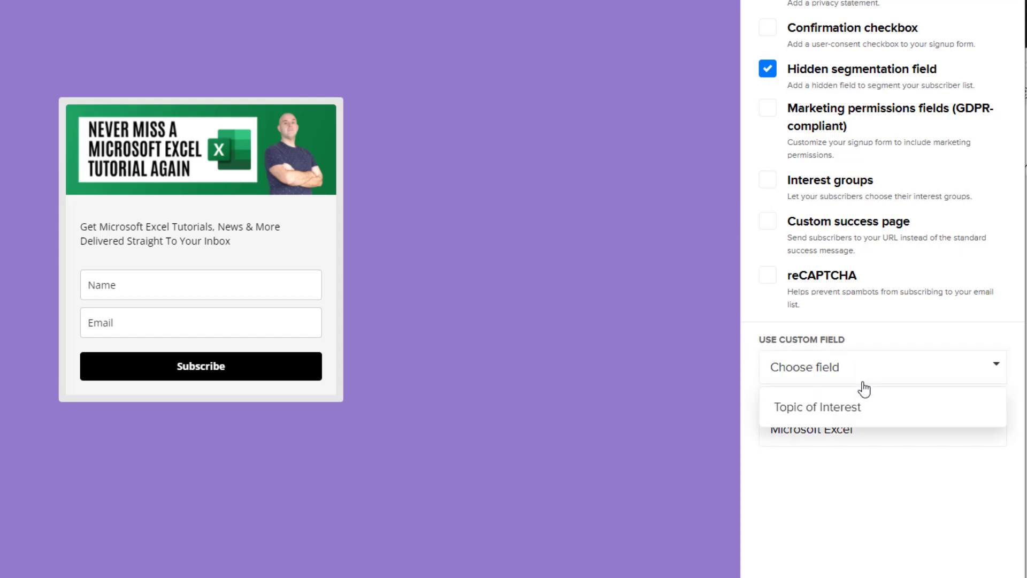
pyautogui.click(848, 420)
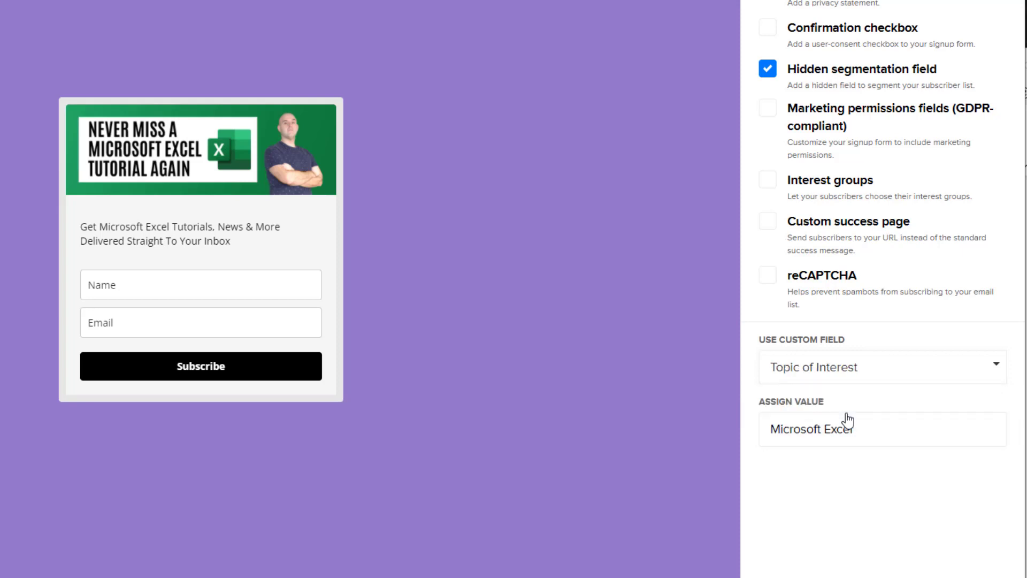
pyautogui.click(889, 429)
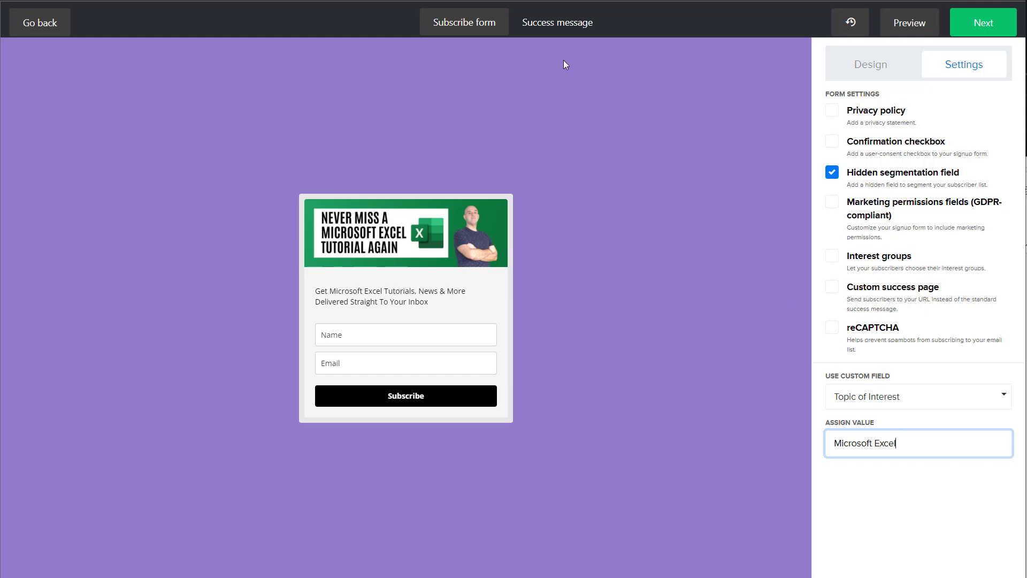
# - Clear the success message's heading, set its text to "Don't Forget To Confirm Your Subscription By Clicking The Link In The Email You Just Received", and save
pyautogui.click(550, 33)
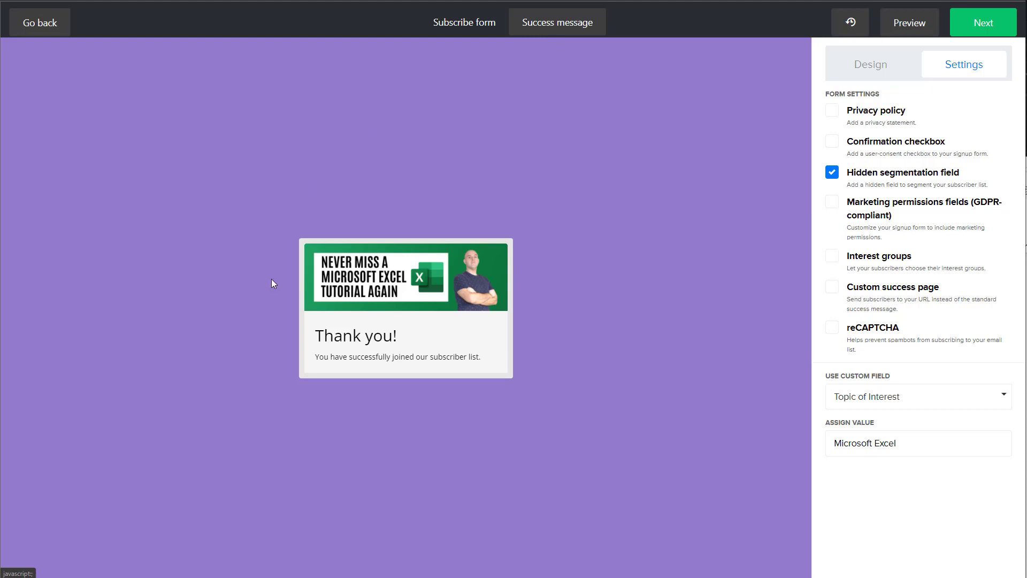
pyautogui.click(381, 338)
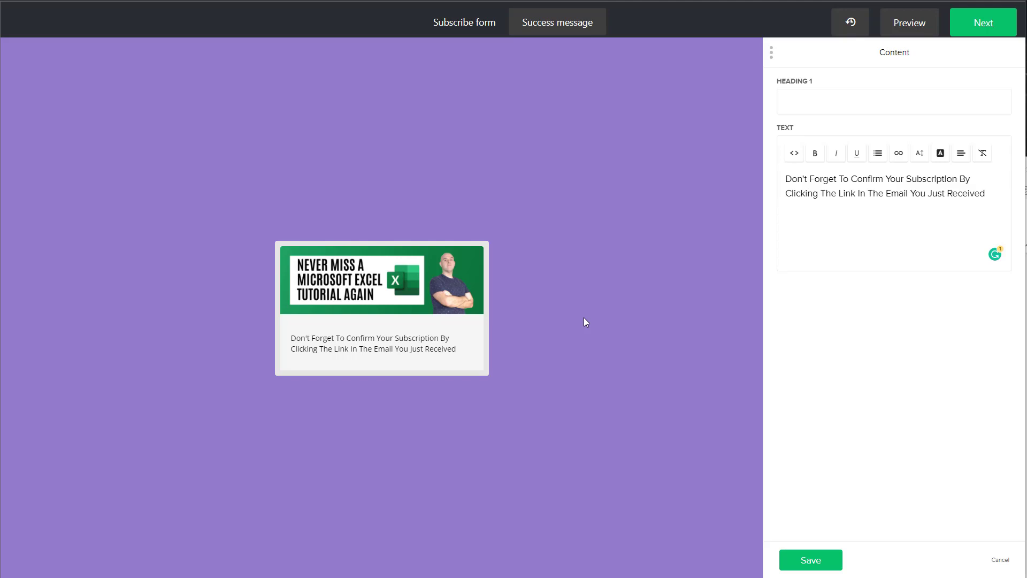
pyautogui.click(809, 559)
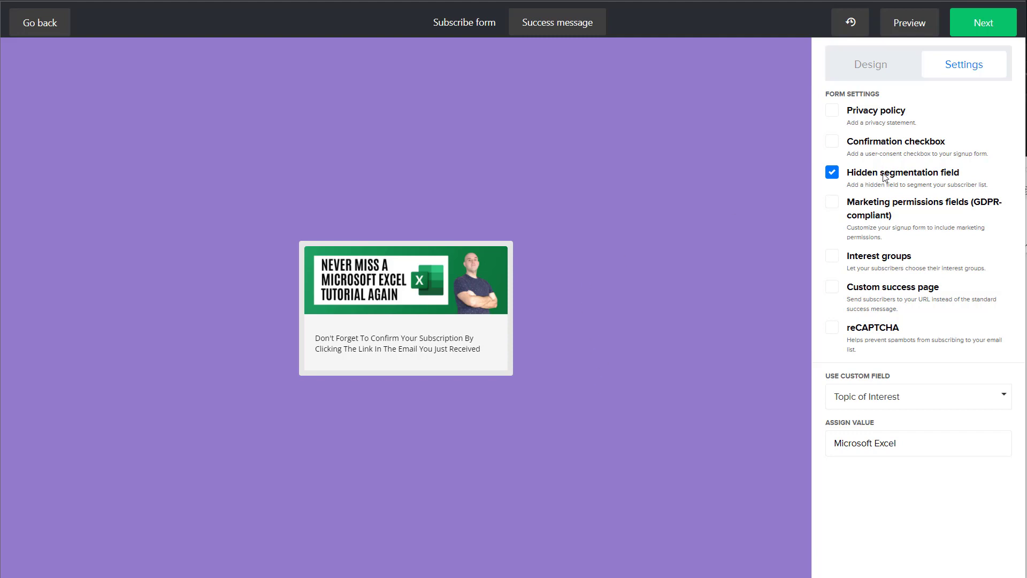
# - Finish the form's design and review its share URL and website embed code on the overview page
pyautogui.click(979, 24)
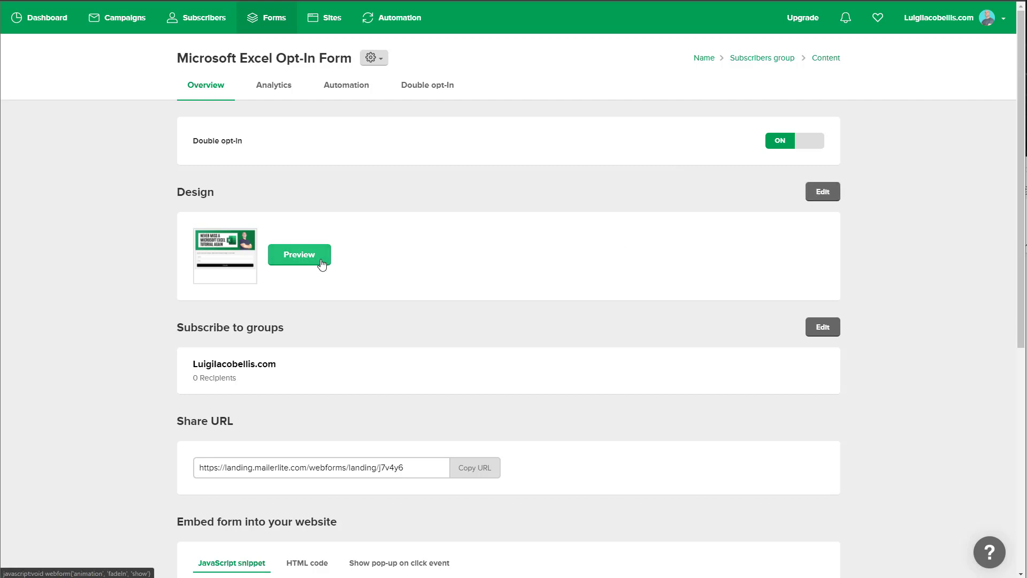
pyautogui.scroll(-2, 333, 307)
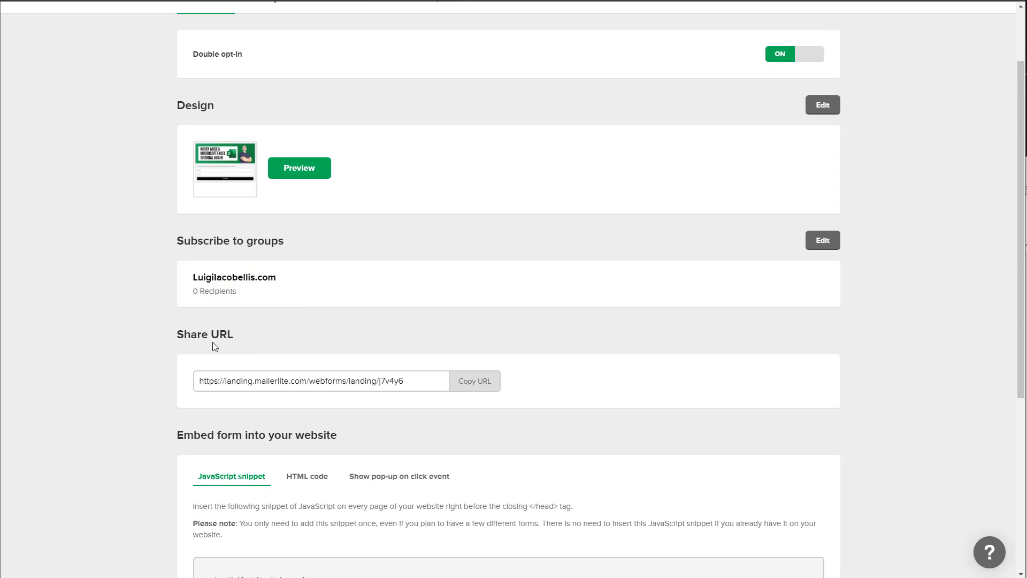
pyautogui.scroll(-5, 213, 342)
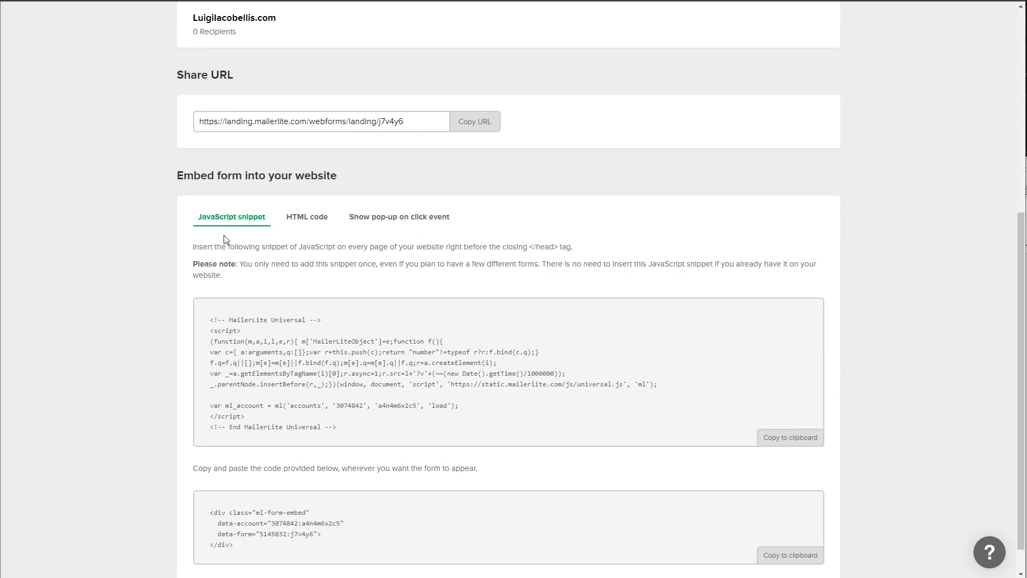
pyautogui.scroll(6, 443, 338)
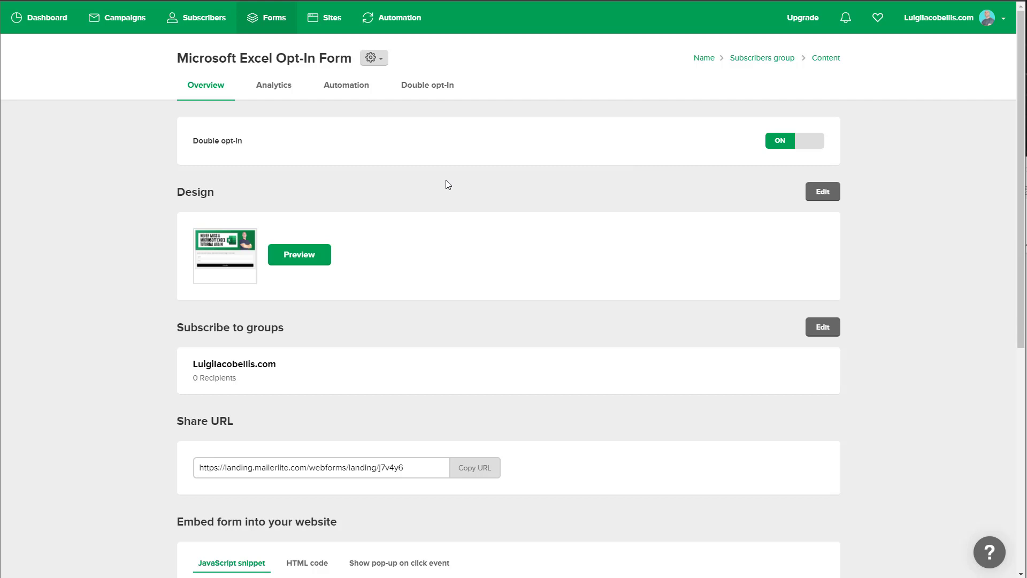
# - Look through the double opt-in confirmation email's subject and sender settings without changing them
pyautogui.click(437, 93)
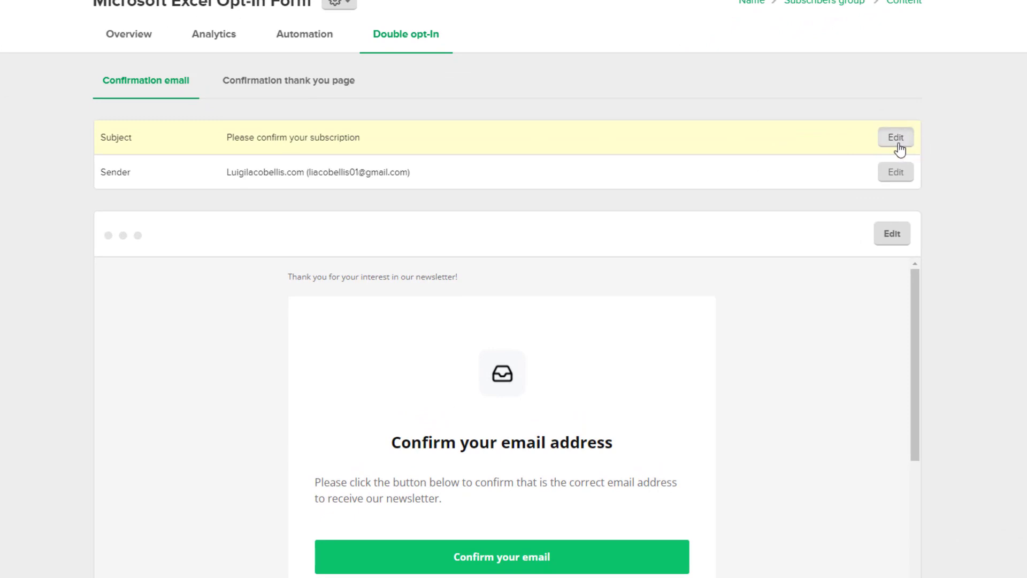
pyautogui.click(896, 138)
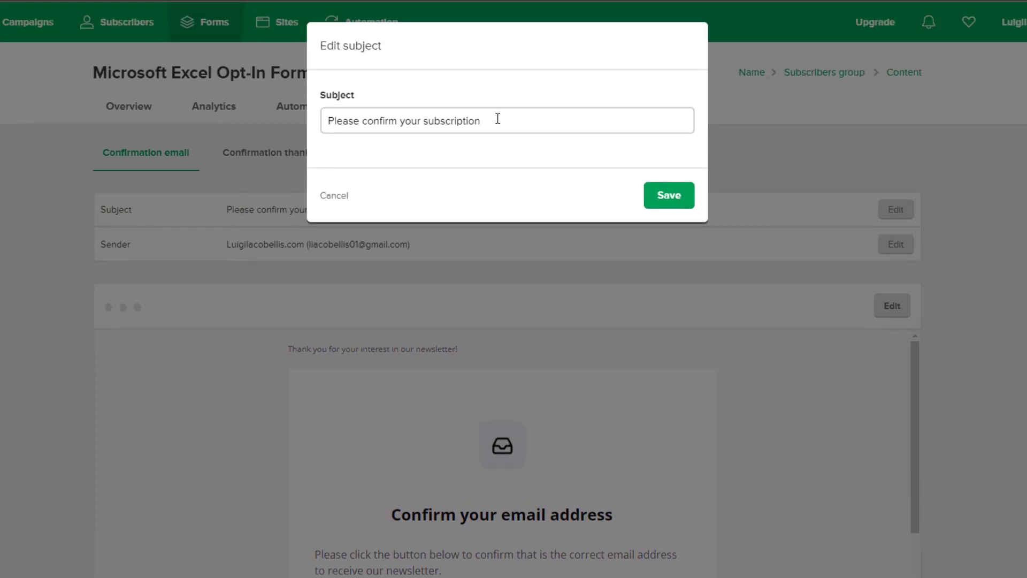
pyautogui.click(498, 110)
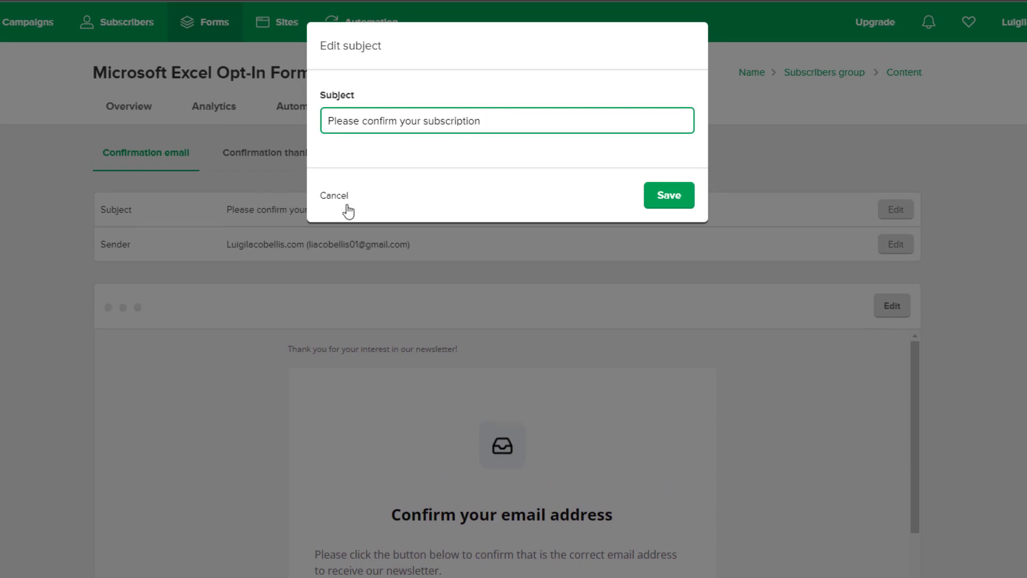
pyautogui.click(334, 195)
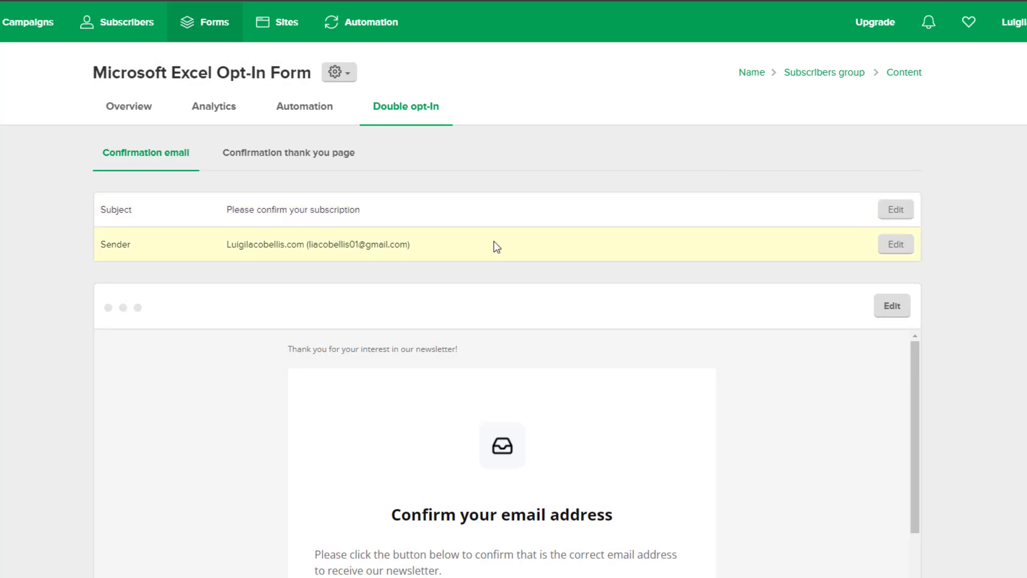
pyautogui.click(895, 246)
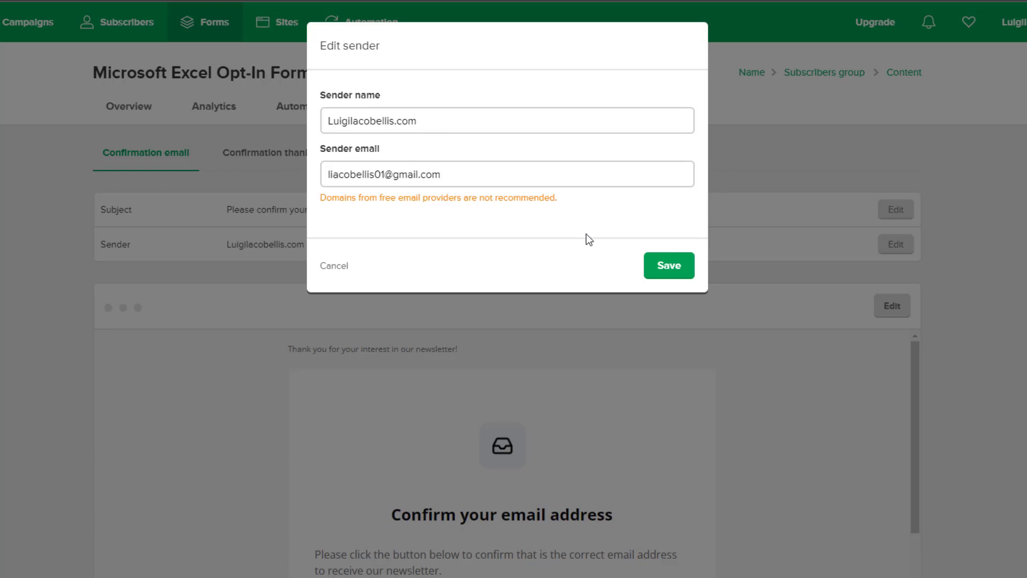
pyautogui.click(336, 266)
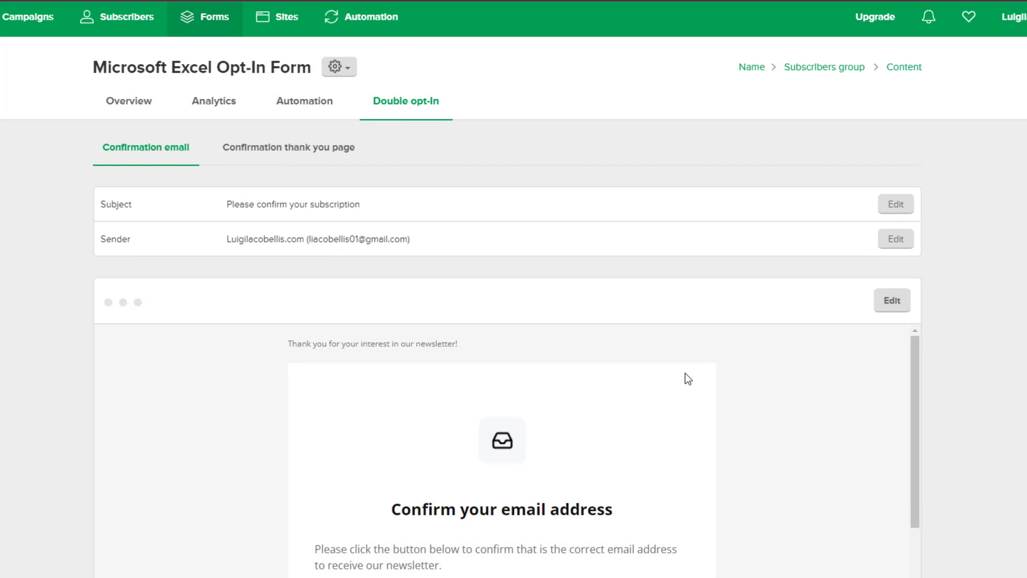
# - Open the confirmation email's content for editing and examine the {$email} merge tag in its body text
pyautogui.scroll(-2, 683, 362)
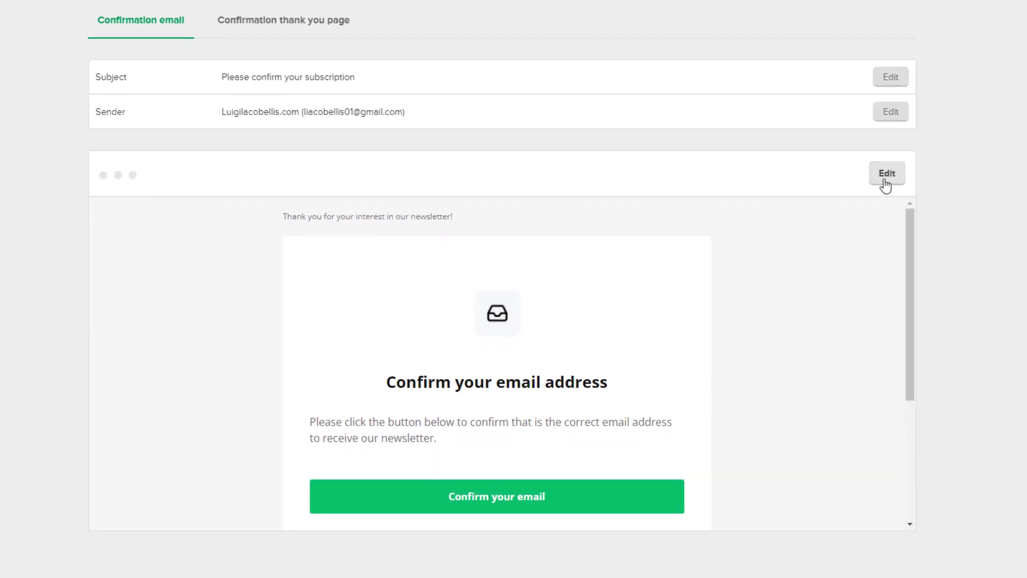
pyautogui.click(887, 174)
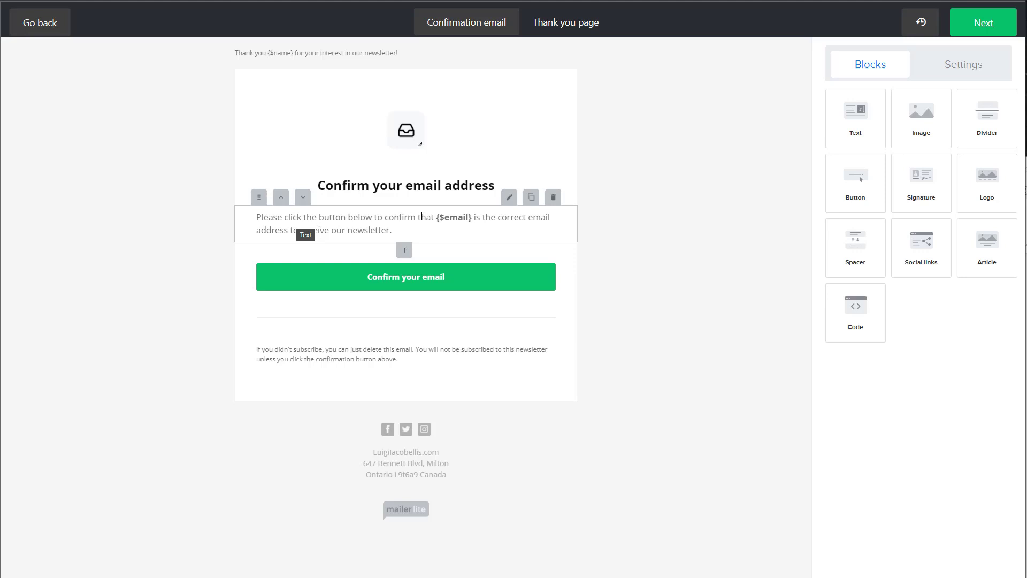
pyautogui.moveTo(437, 217); pyautogui.dragTo(470, 217)
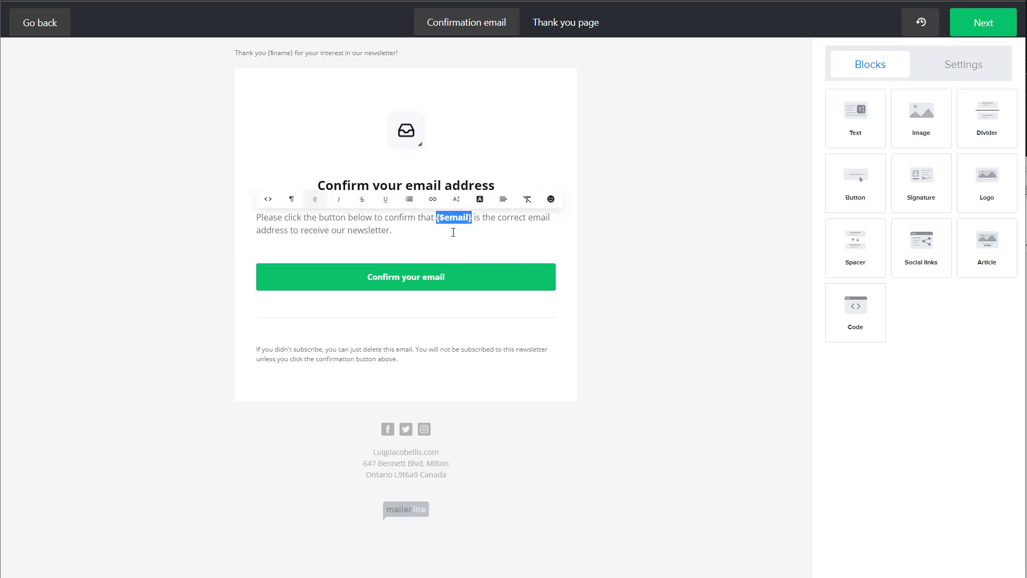
pyautogui.click(450, 232)
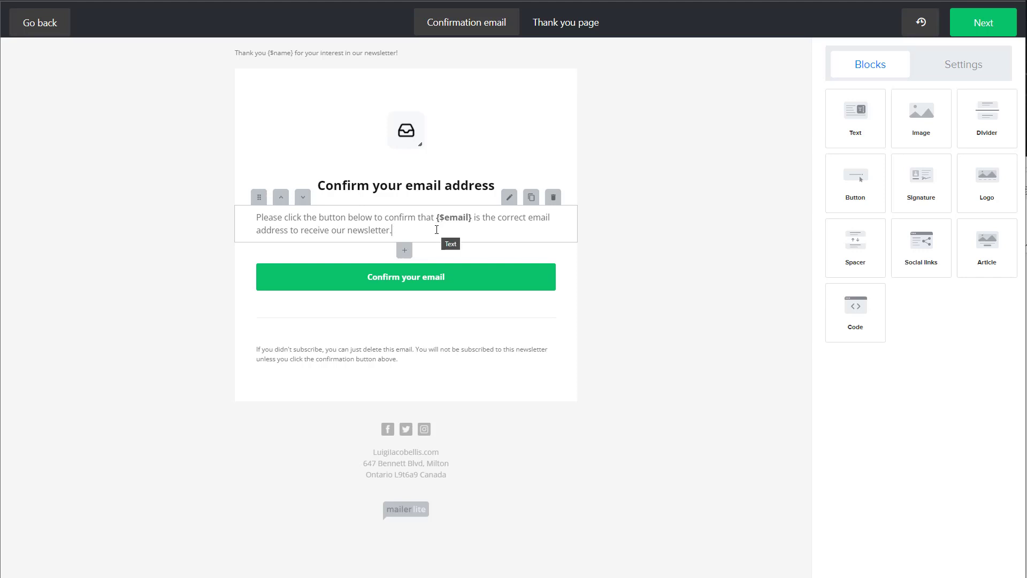
pyautogui.moveTo(437, 217); pyautogui.dragTo(473, 217)
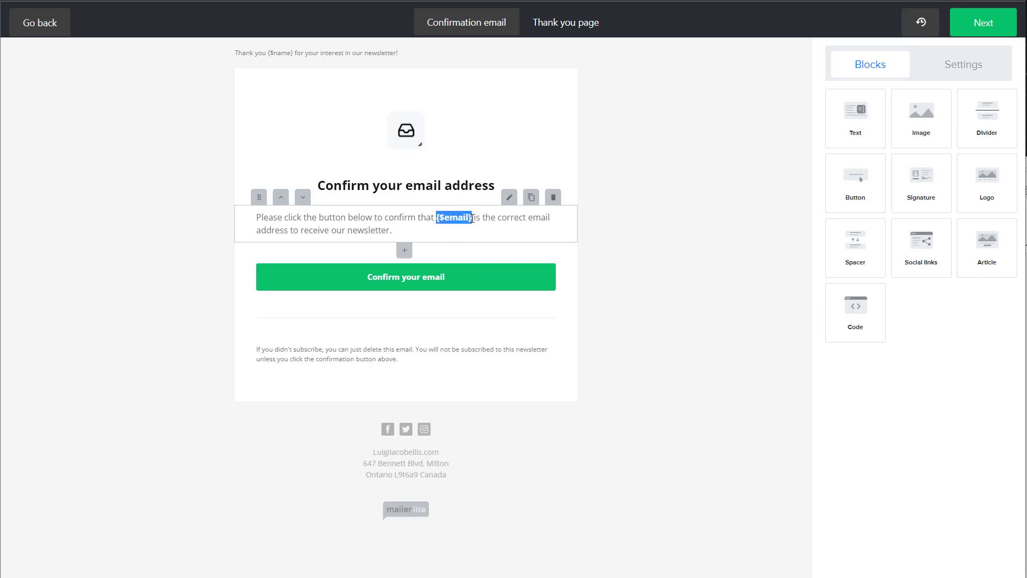
pyautogui.click(440, 217)
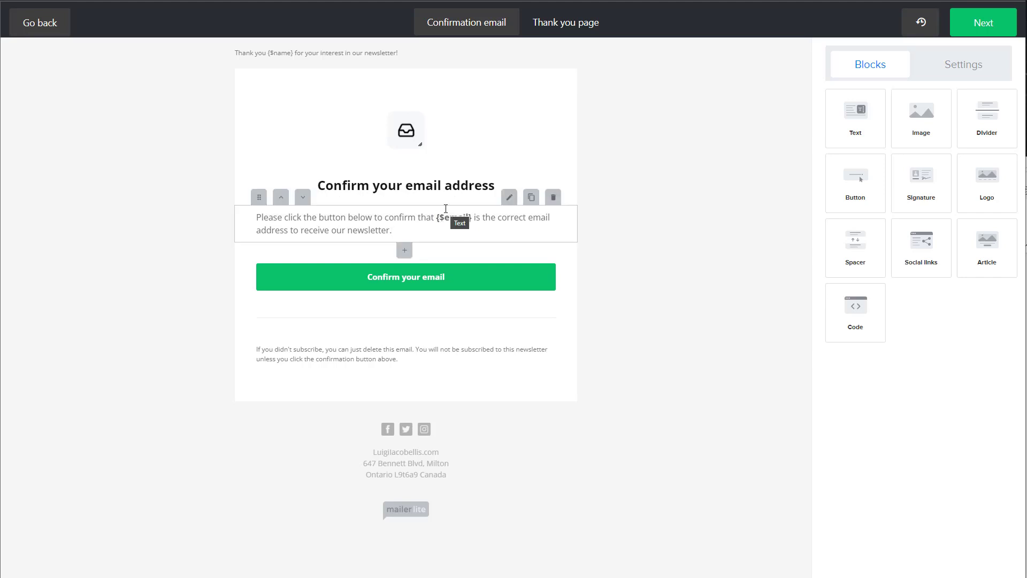
pyautogui.moveTo(440, 217); pyautogui.dragTo(469, 218)
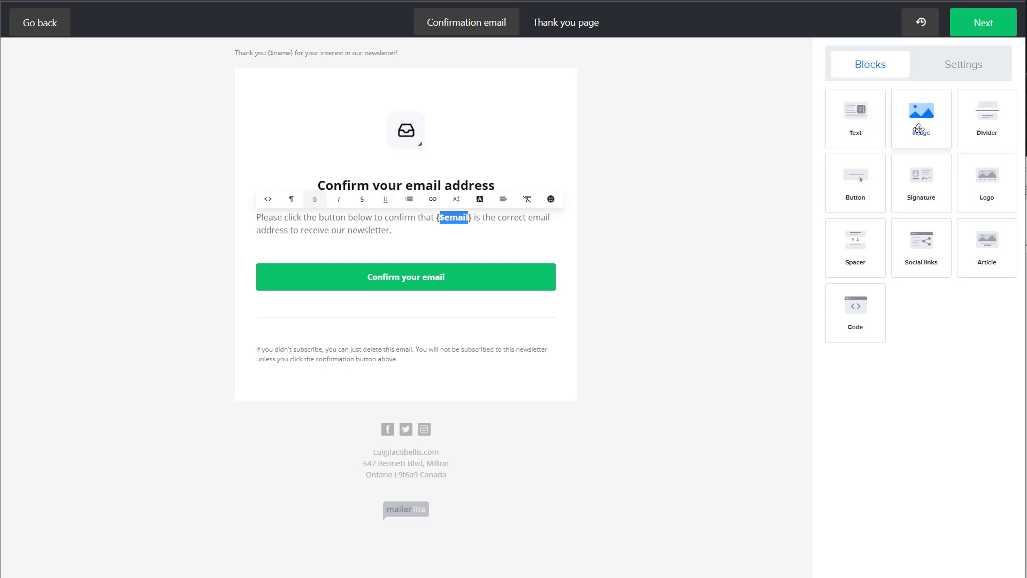
# - Add an empty image block above the inbox icon in the confirmation email, and open the thank you page
pyautogui.moveTo(919, 129); pyautogui.dragTo(371, 104)
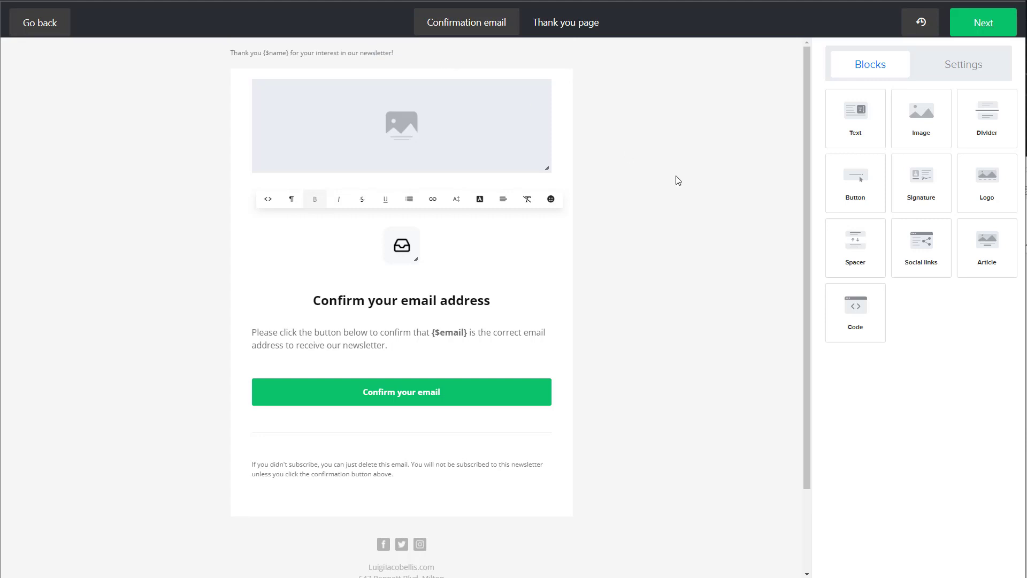
pyautogui.click(576, 35)
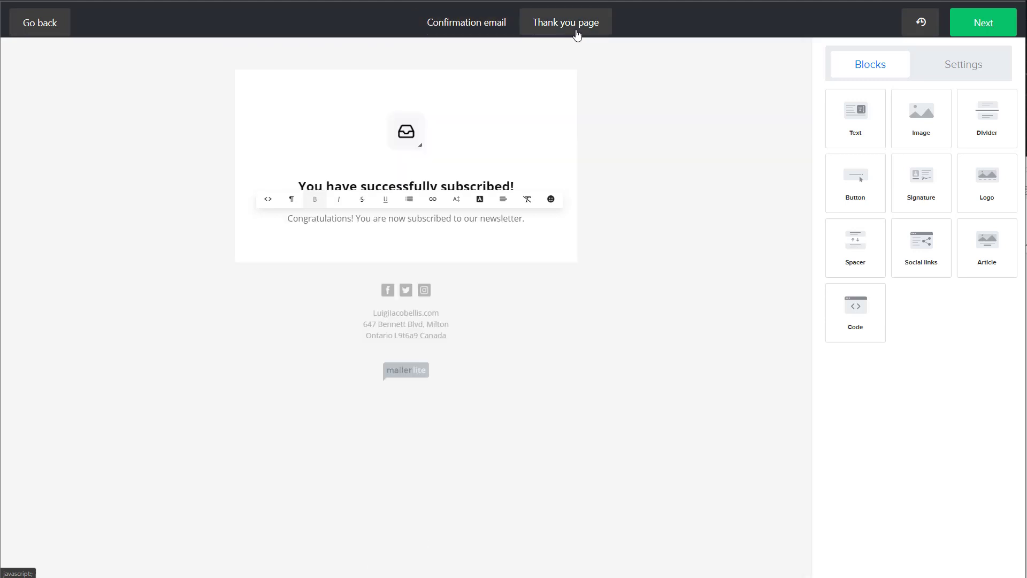
pyautogui.click(664, 279)
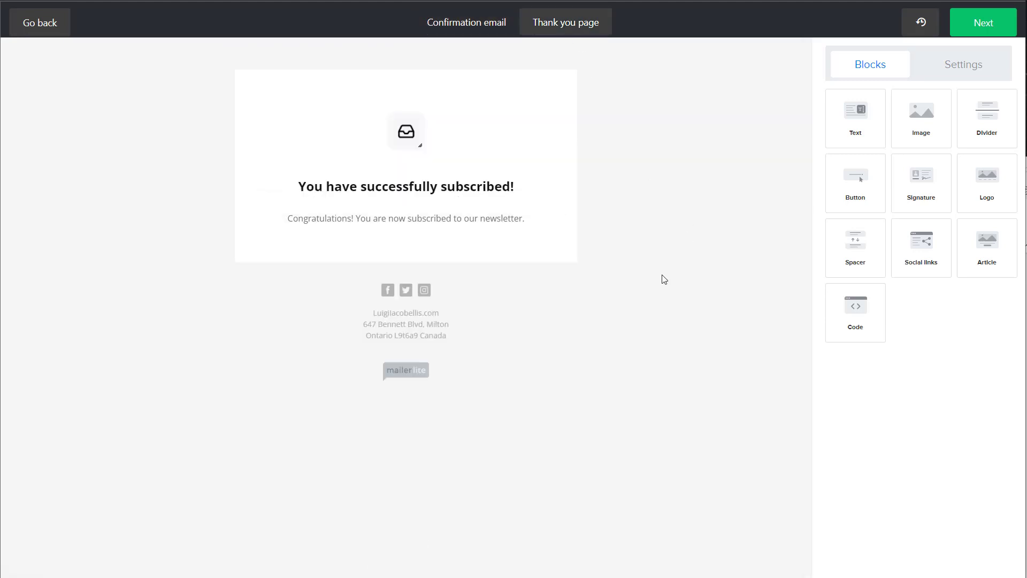